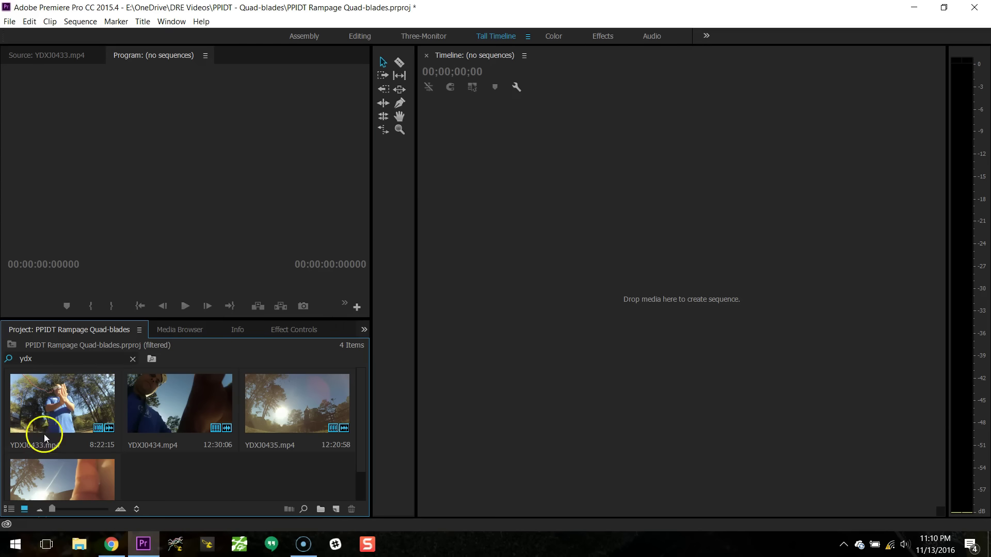
Create a new sequence from YDXJ0433.mp4 and expand its tracks with Audio 1 muted.
drag(44, 434, 463, 372)
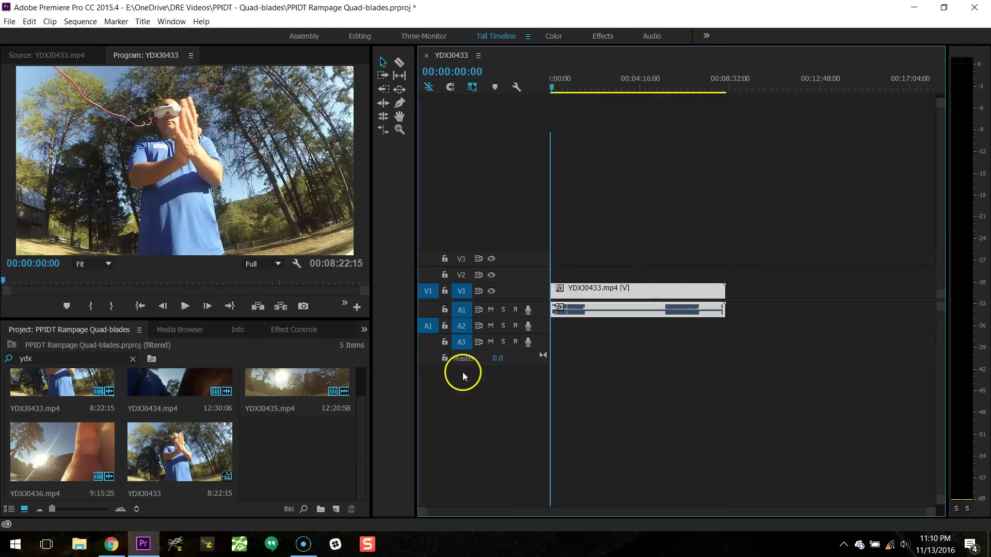
double_click(487, 322)
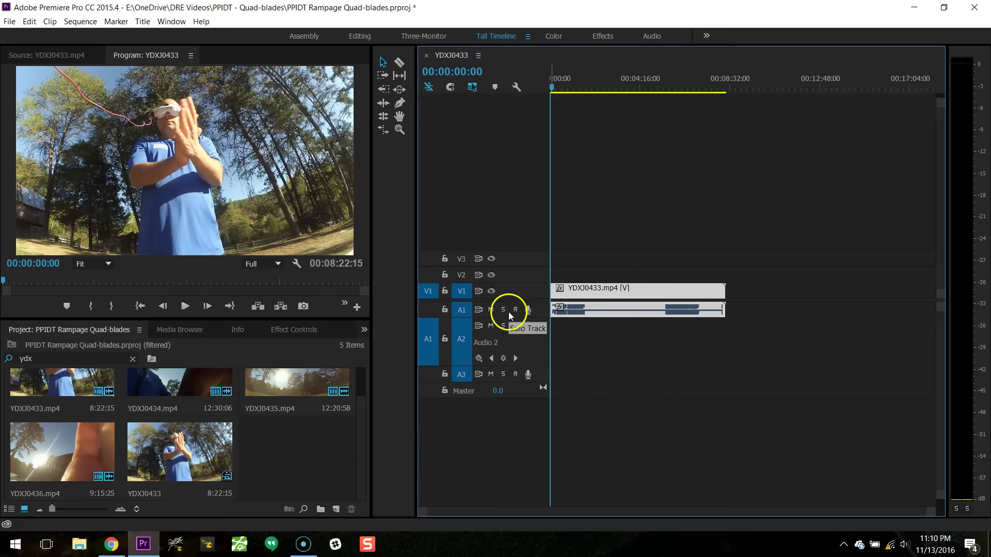
double_click(509, 312)
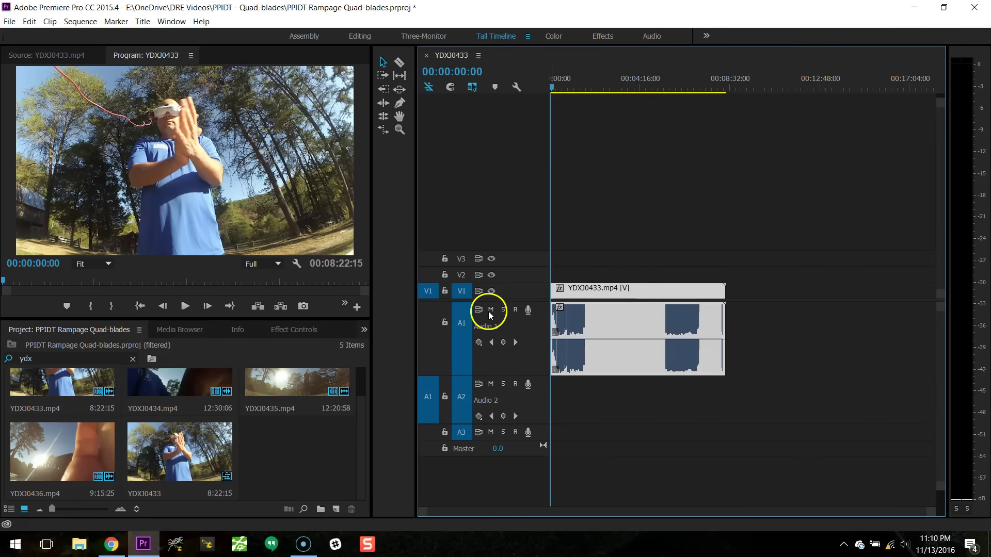
click(490, 310)
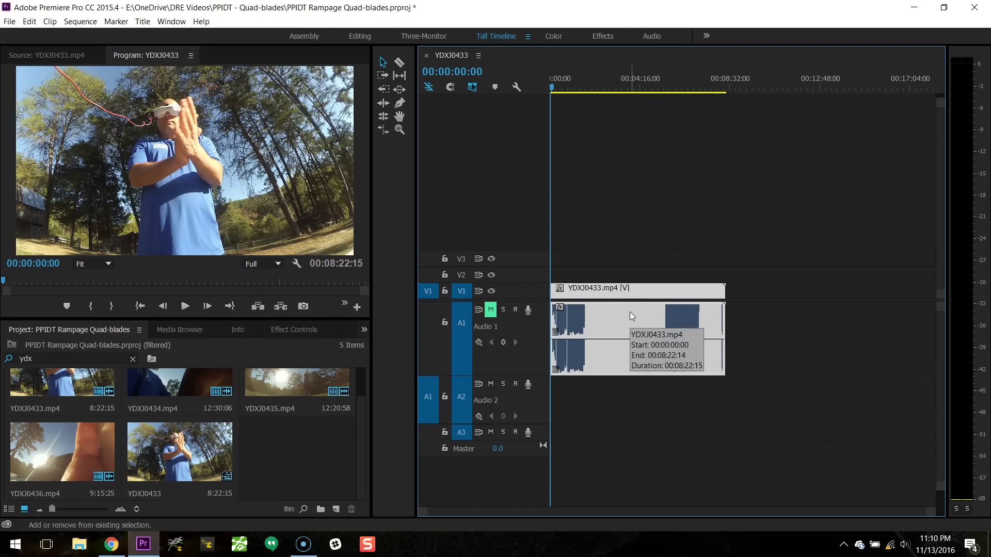
key(shift+=)
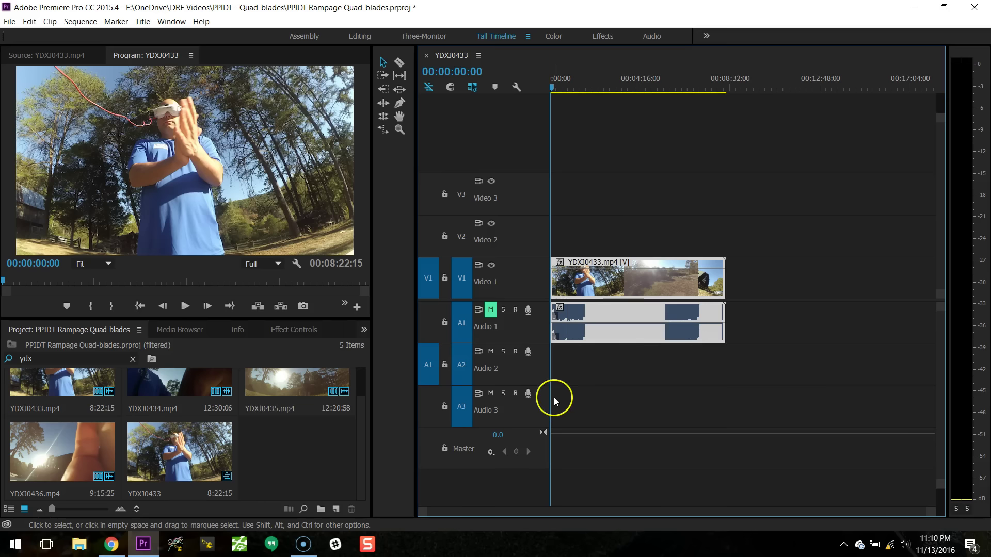
Place the playhead near the group of clap spikes at 00:00:47:17 and unmute Audio 1.
key(=)
key(=)
key(=)
key(=)
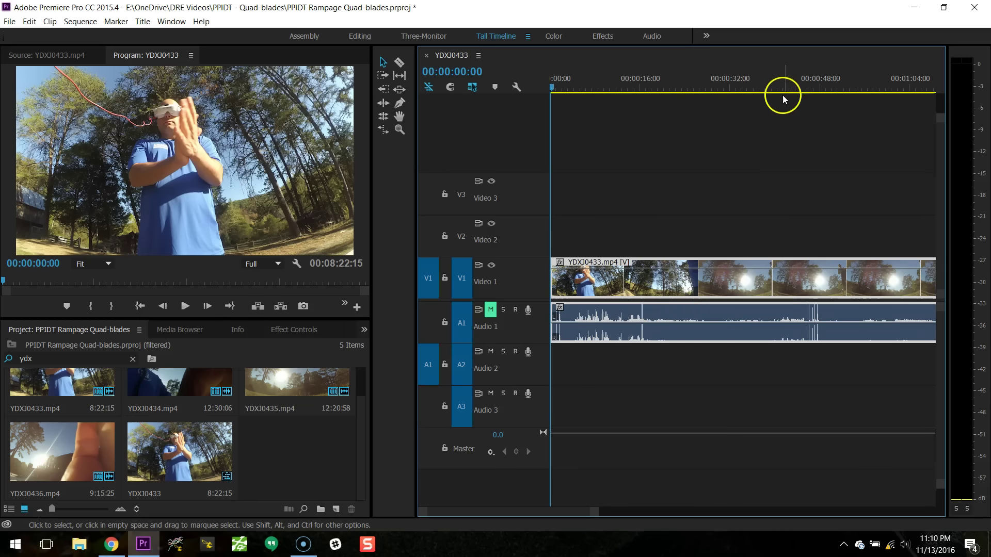
drag(782, 81, 815, 88)
key(equal)
key(equal)
click(488, 310)
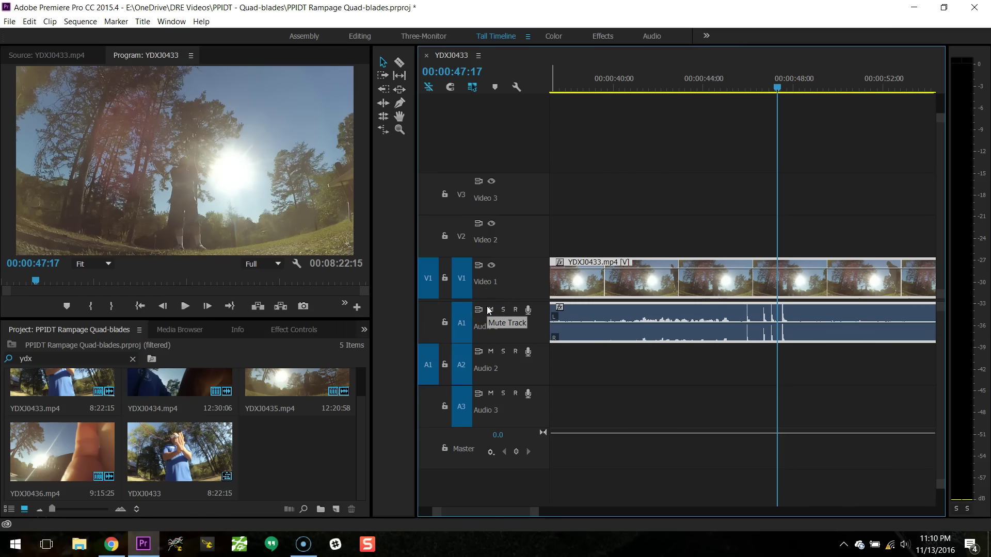
Enlarge the Audio 1 waveform, set the playhead on the first clap spike at 00:00:45:56, and mute Audio 1.
key(equal)
key(equal)
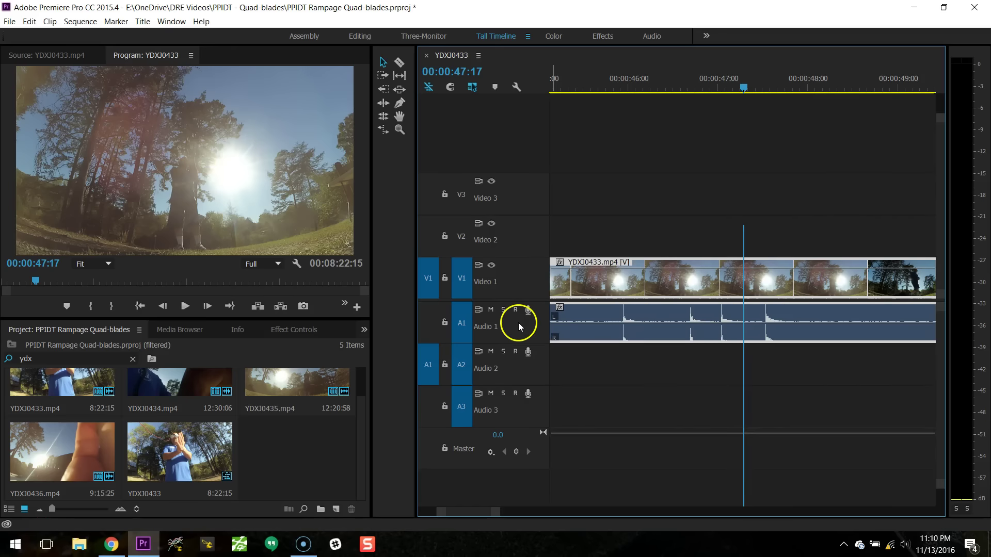
scroll(515, 323, up, 5)
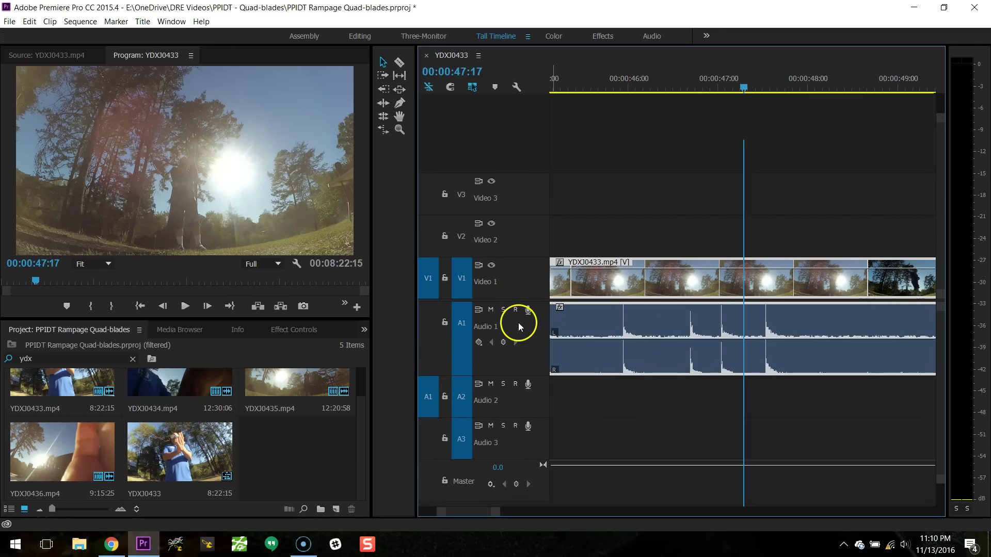
click(619, 87)
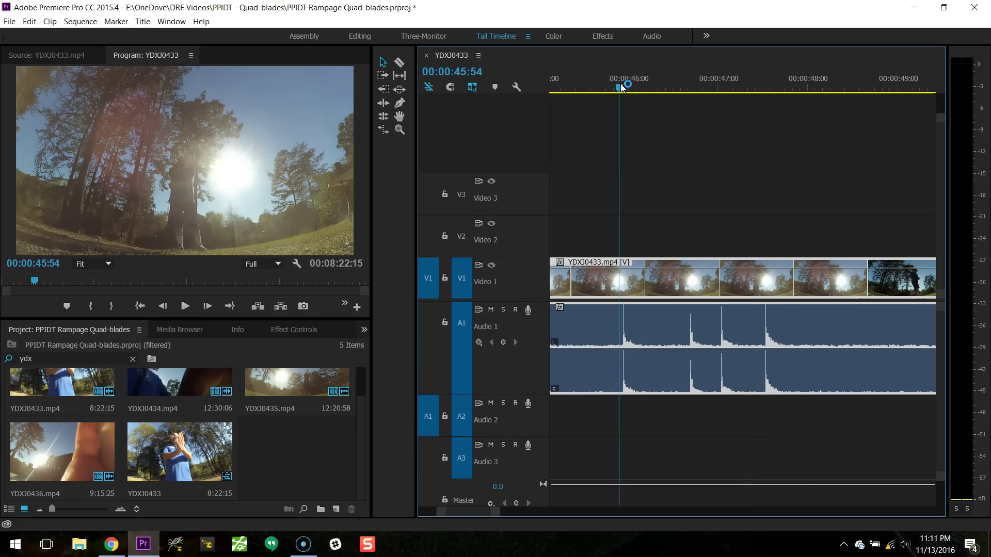
key(Right)
key(Right)
key(Right)
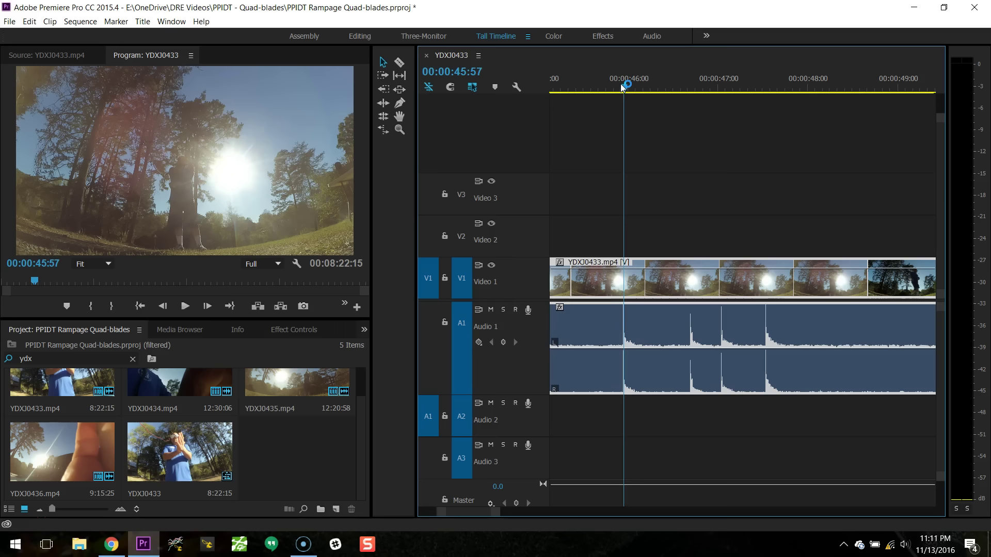
key(Left)
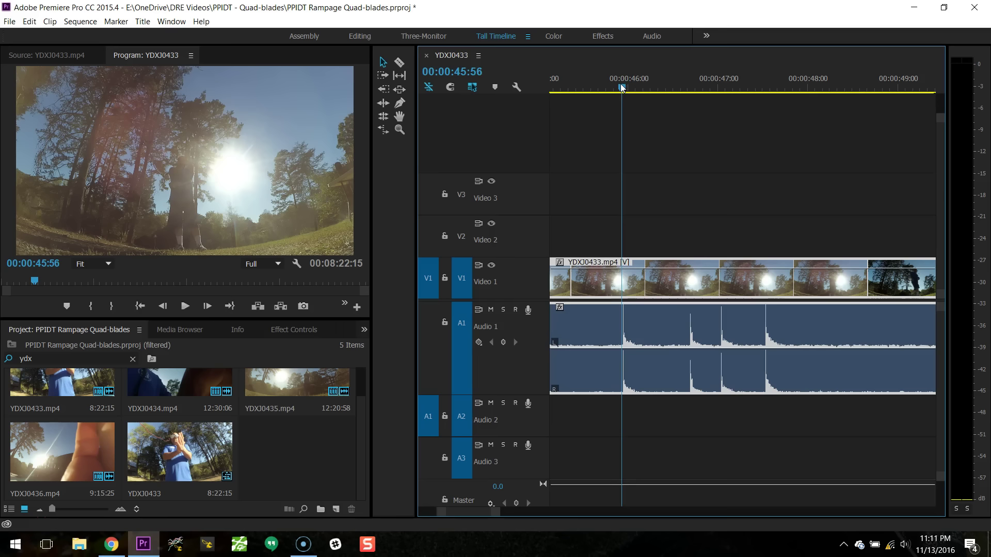
click(491, 310)
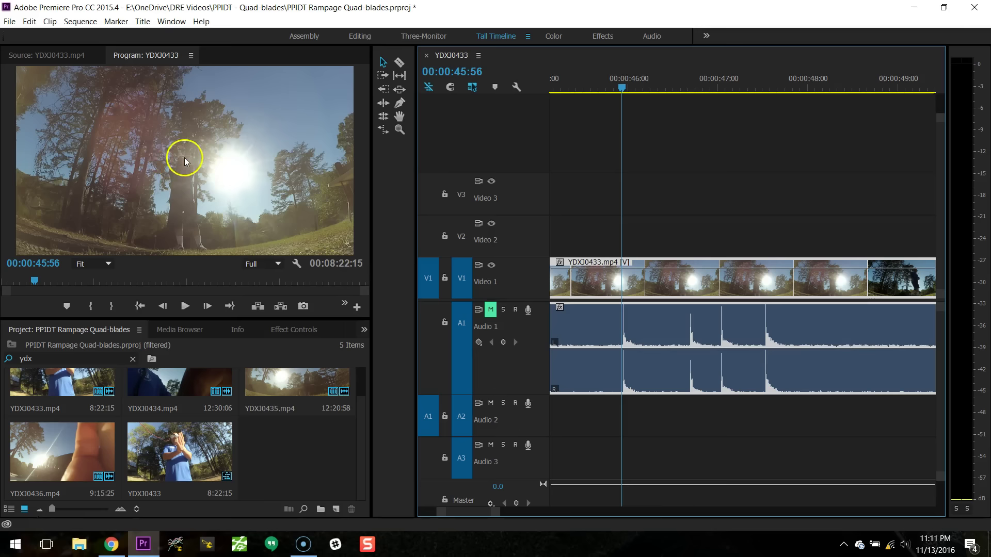
Replace the project media filter with "avi" and load PICT0035.AVI as the source clip.
click(133, 362)
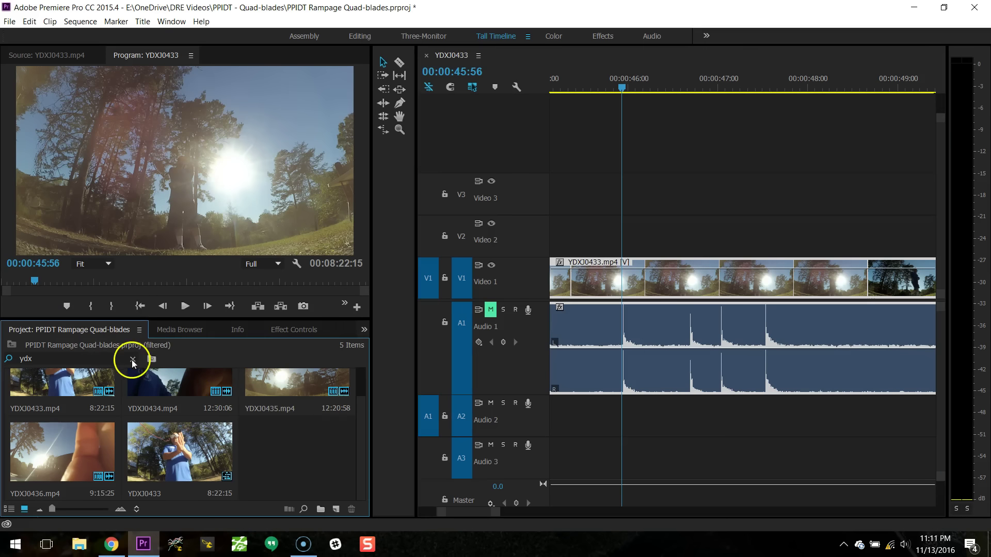
click(132, 361)
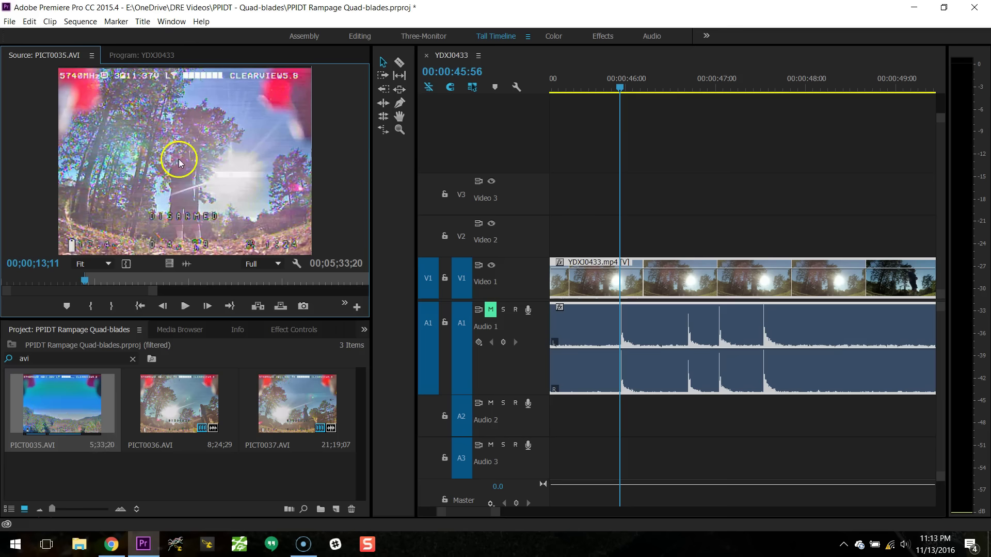
Cue PICT0035.AVI to the matching clap frame at 00;00;13;11 and place only its video on Video 2 at the sequence playhead.
drag(86, 281, 73, 281)
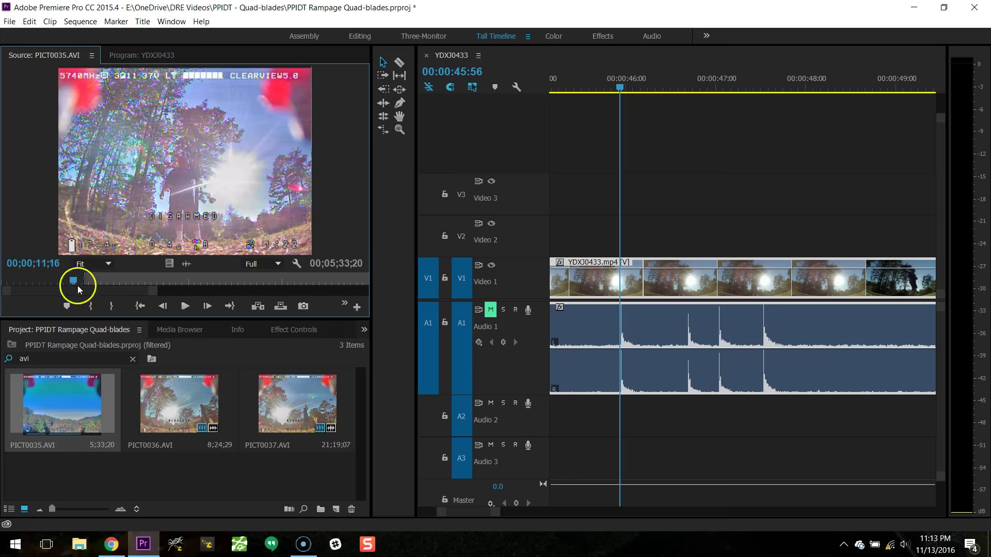
key(Right)
key(Right)
key(Right)
key(Right)
key(Right)
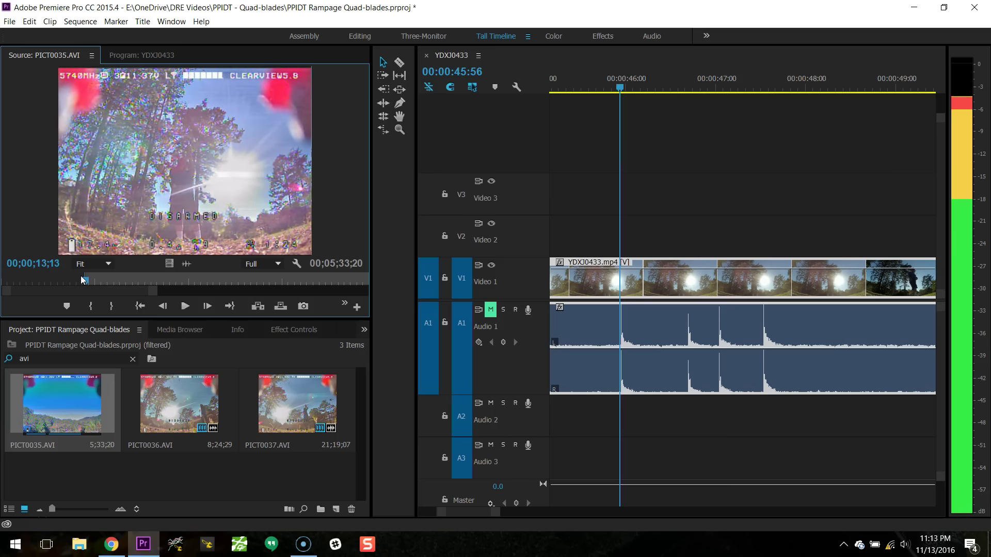
key(Left)
key(Left)
key(Left)
key(Right)
key(Left)
key(Right)
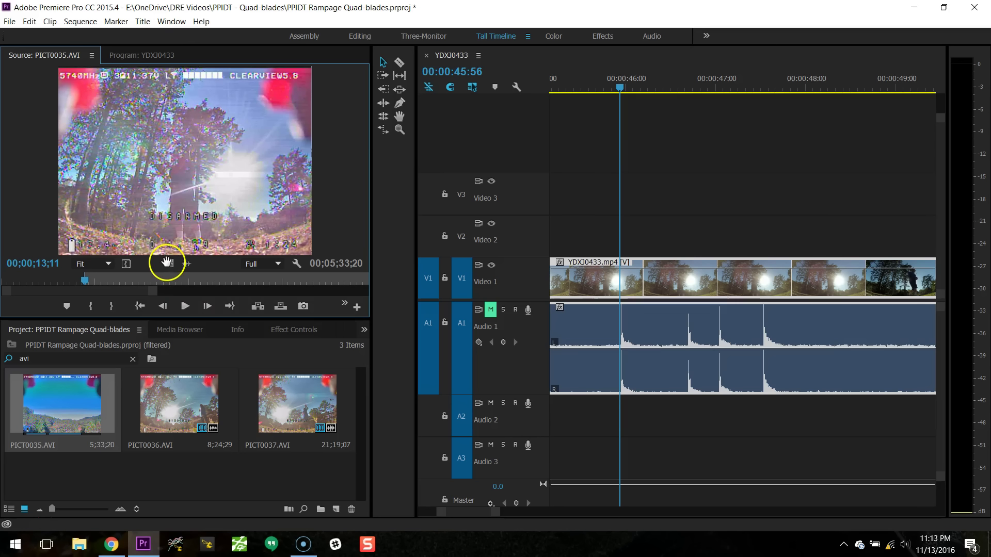
drag(169, 264, 624, 236)
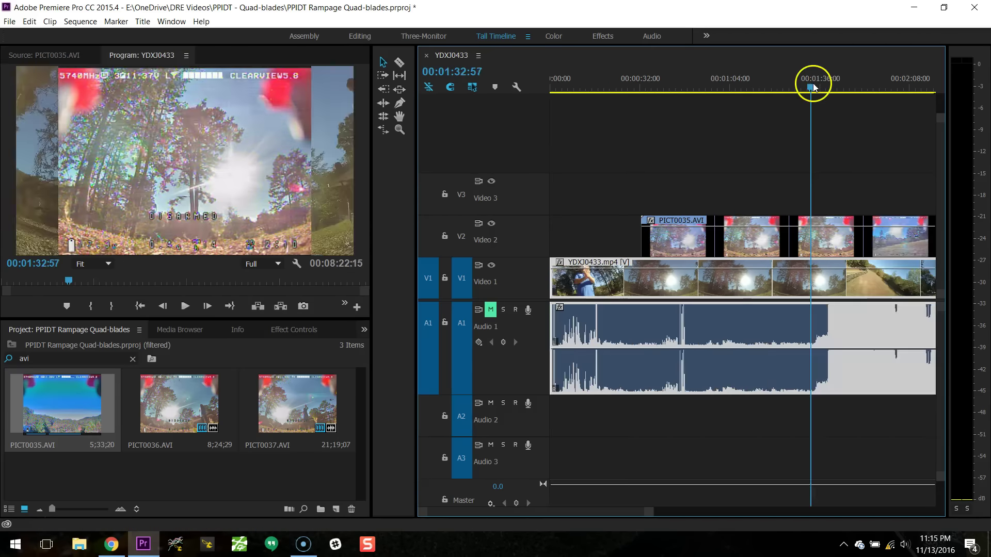
Play the overlaid clips around 00:01:36 and check whether PICT0035.AVI stays in sync with YDXJ0433.mp4.
drag(810, 84, 816, 85)
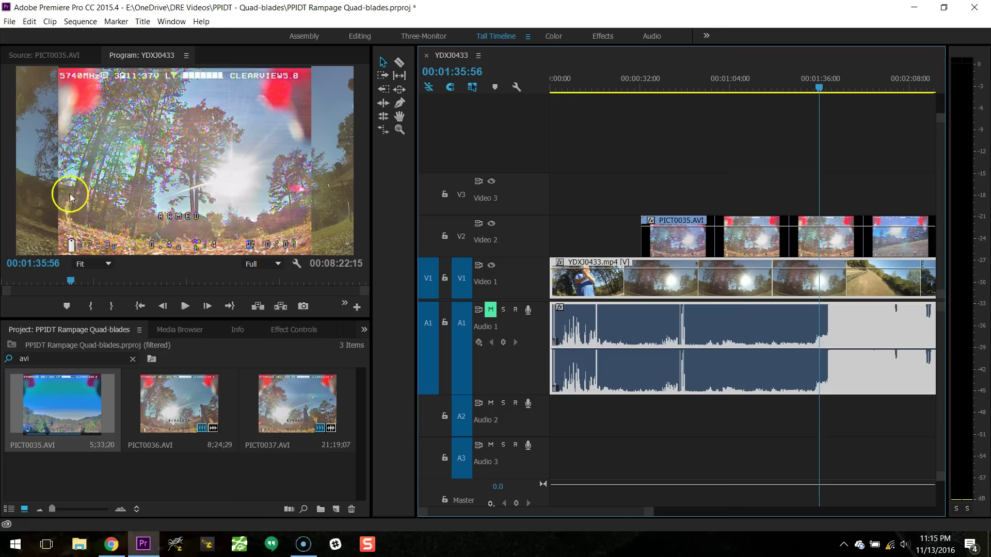
key(space)
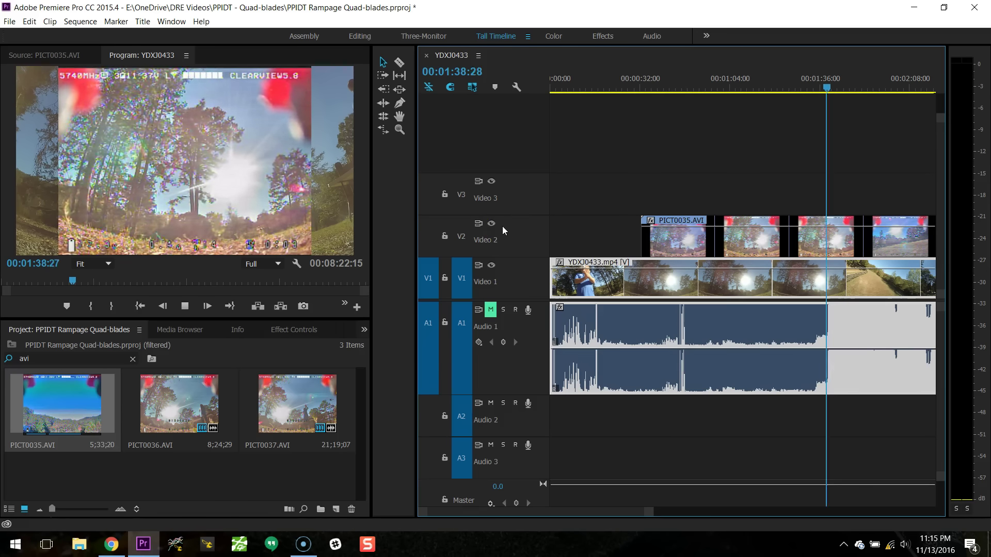
key(=)
key(=)
key(=)
key(space)
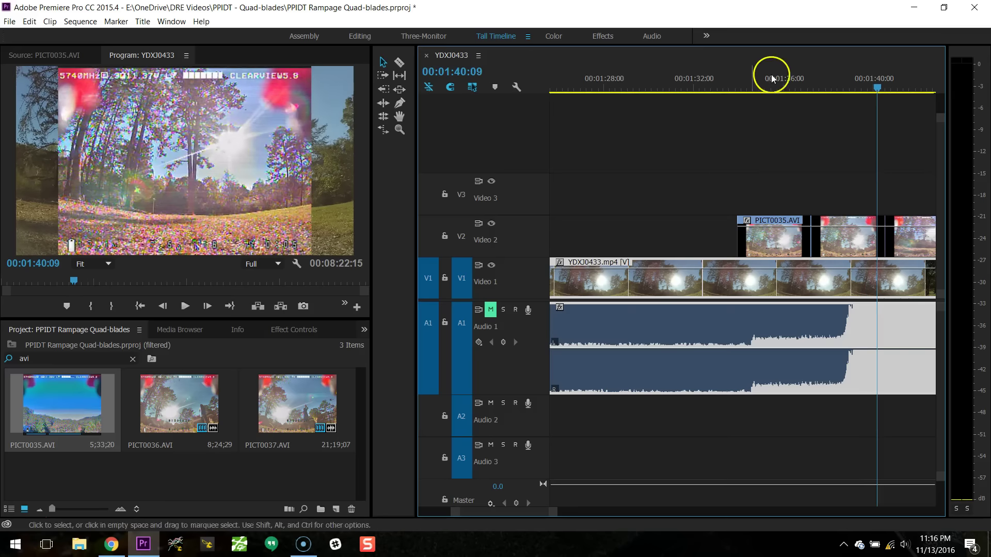
click(722, 82)
key(space)
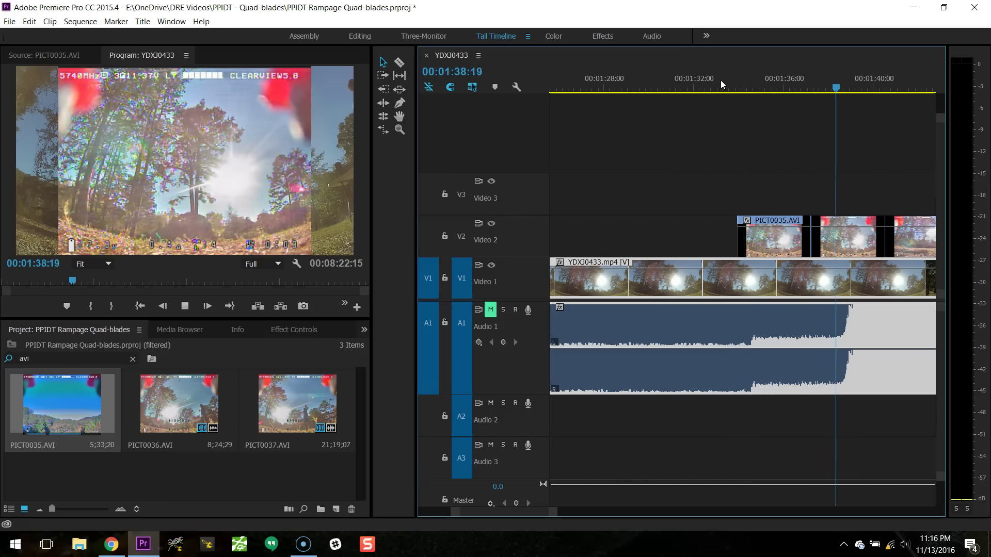
key(space)
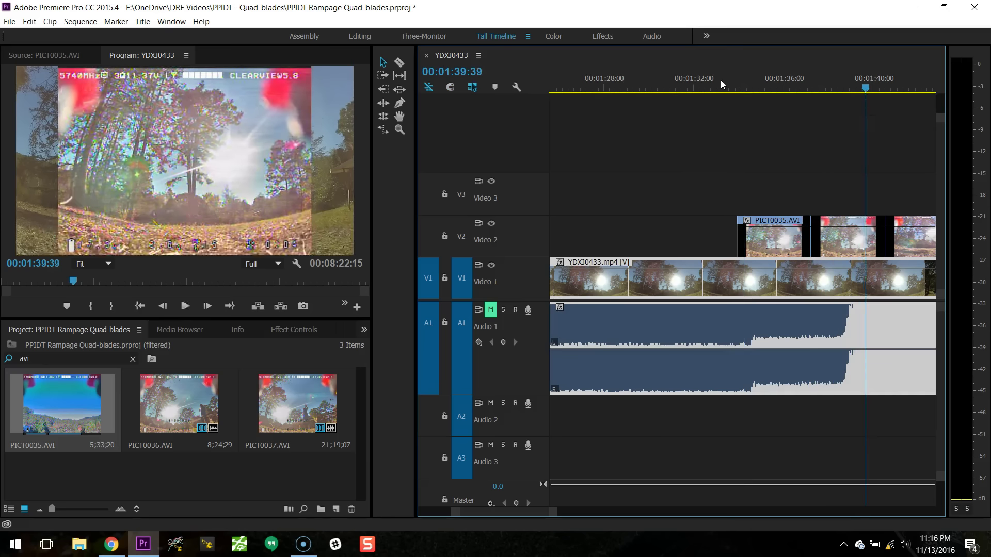
Nudge PICT0035.AVI on Video 2 slightly earlier and replay from 00:01:33:23 to check the sync.
click(779, 240)
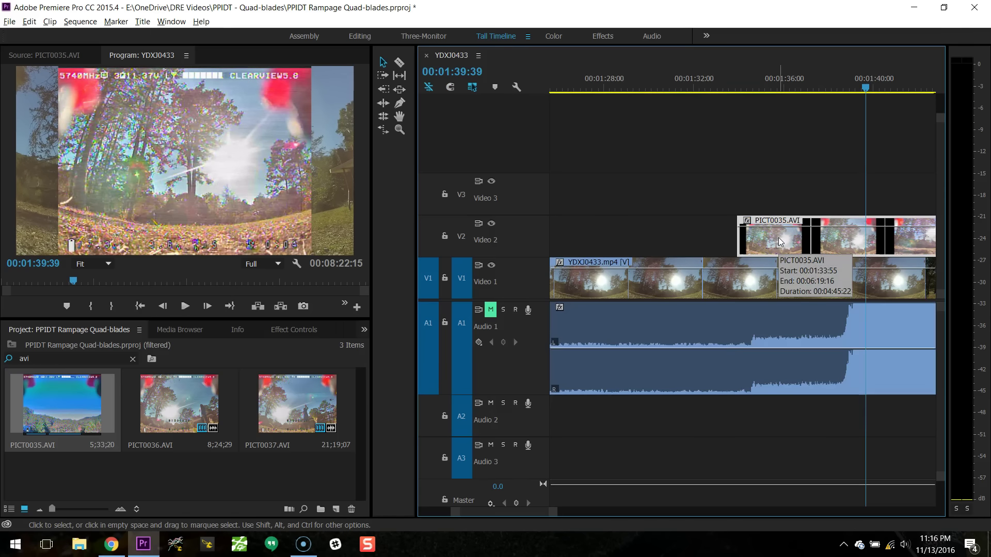
key(alt+Left)
click(726, 89)
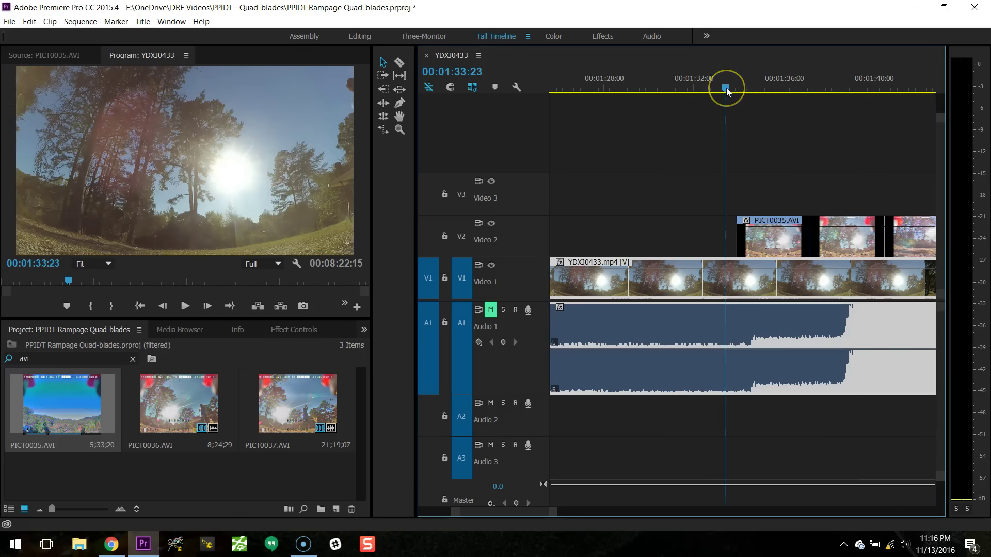
key(space)
click(726, 92)
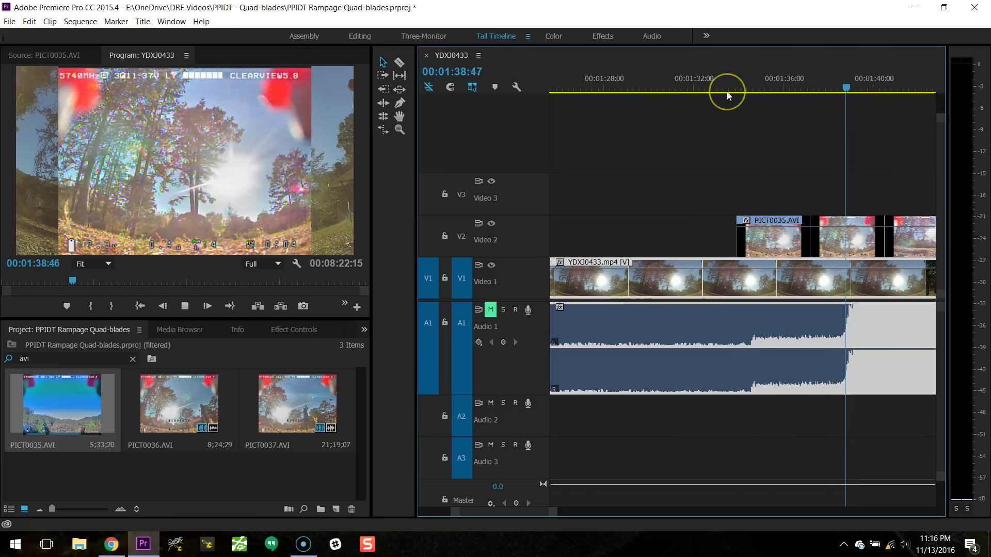
key(space)
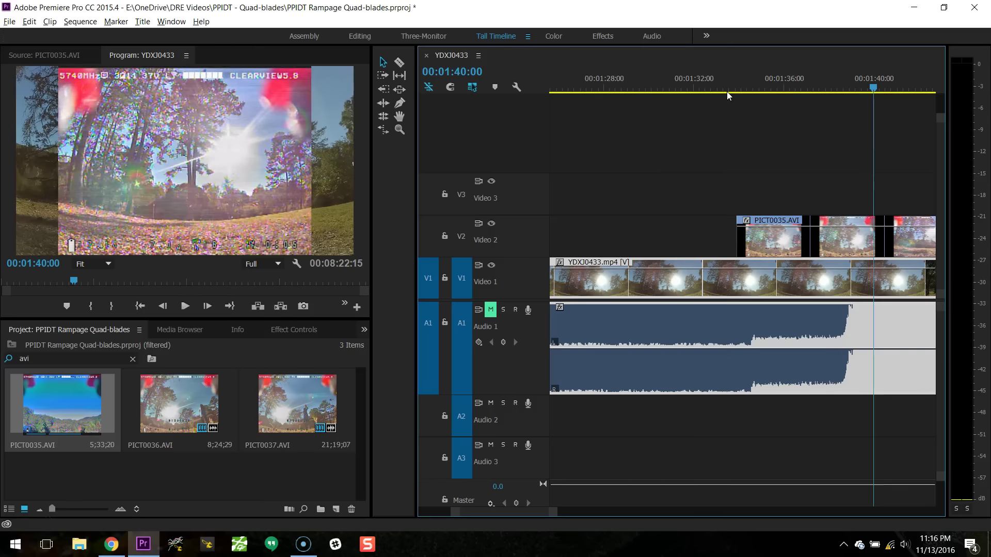
Shift PICT0035.AVI on Video 2 two frames earlier and replay the overlap from just before the clip's start.
click(739, 128)
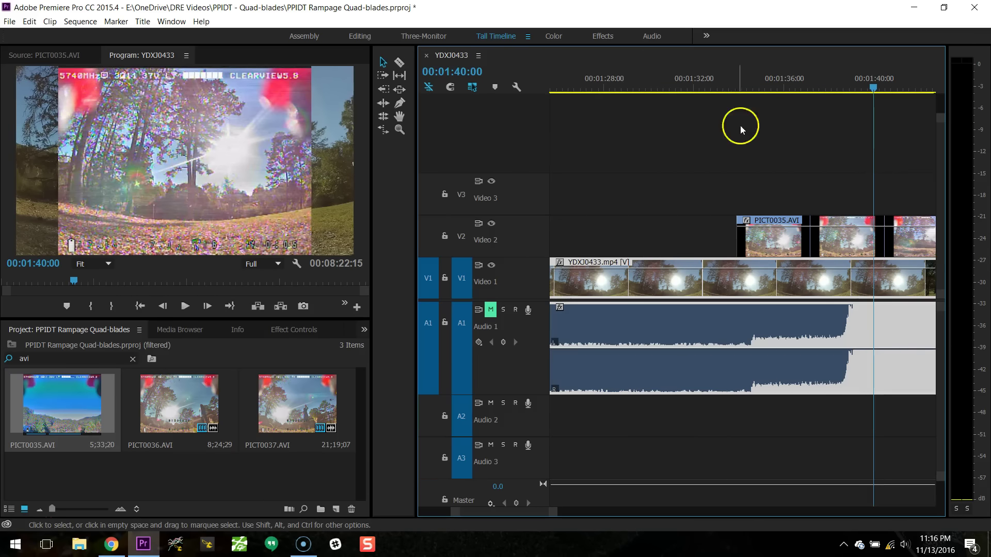
click(784, 243)
key(alt+Left)
key(alt+Left)
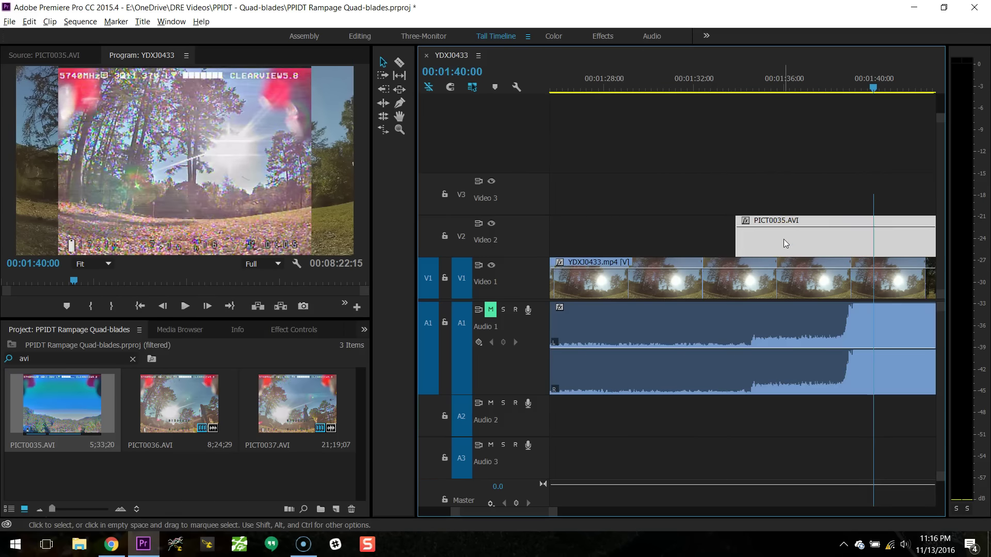
click(728, 81)
key(space)
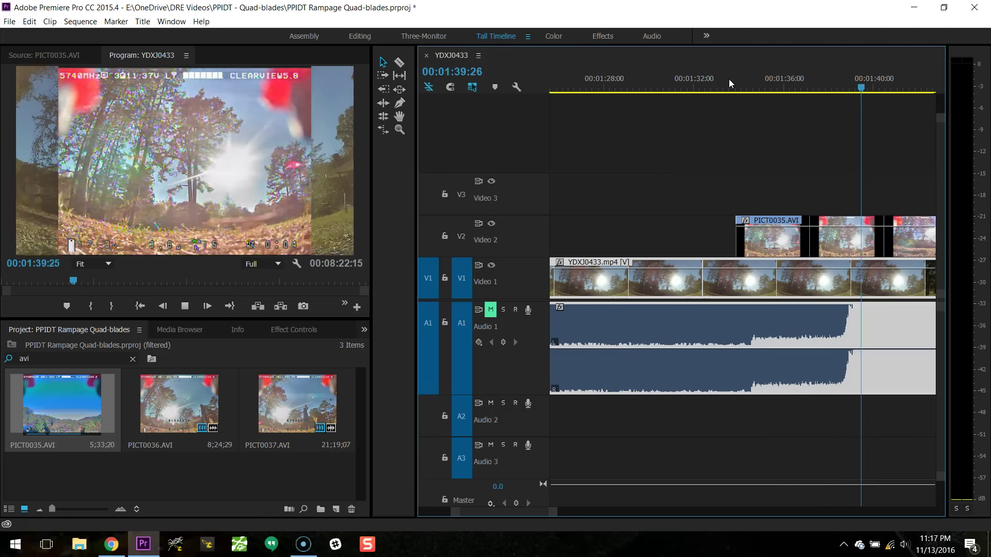
key(space)
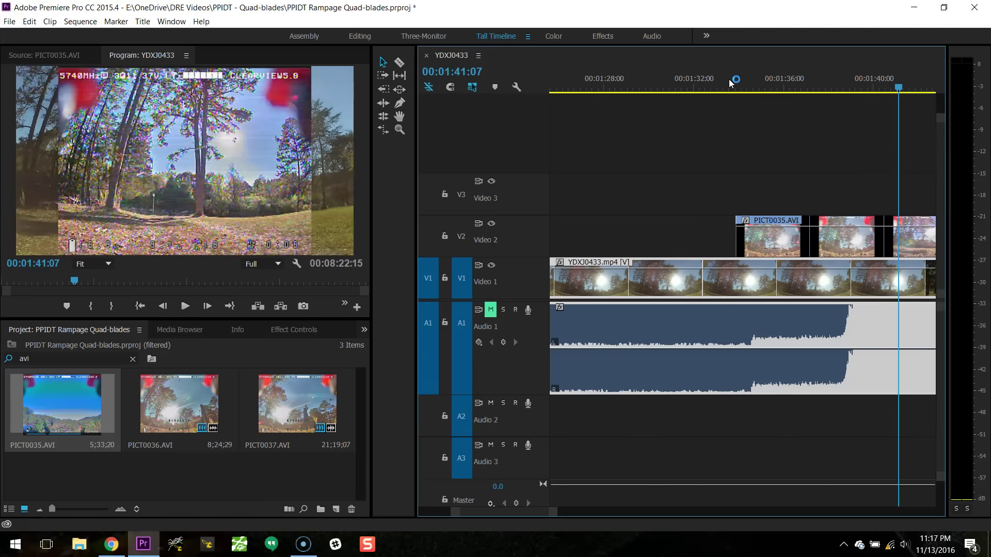
Nudge PICT0035.AVI slightly earlier once more and play the sequence from 00:01:38:00 to check the alignment.
click(777, 251)
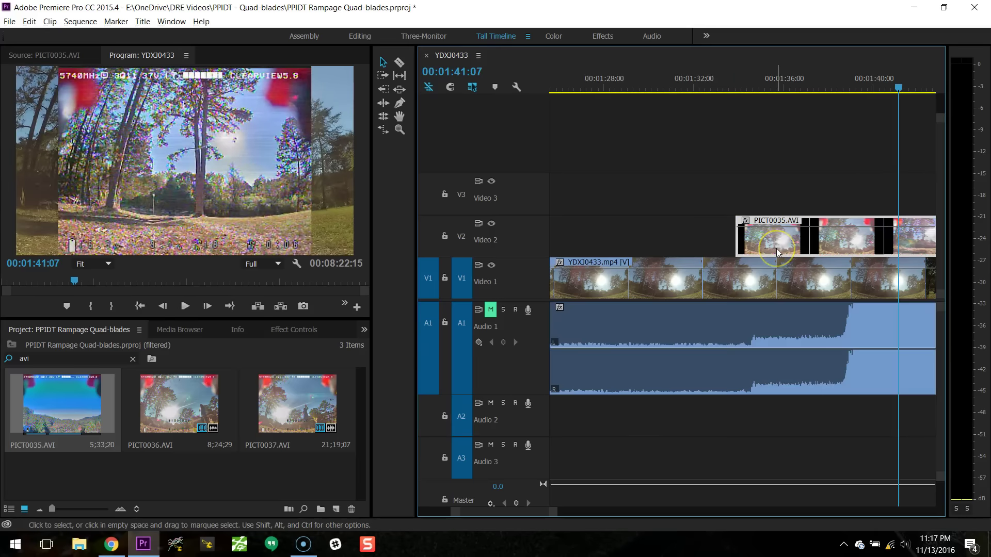
click(828, 87)
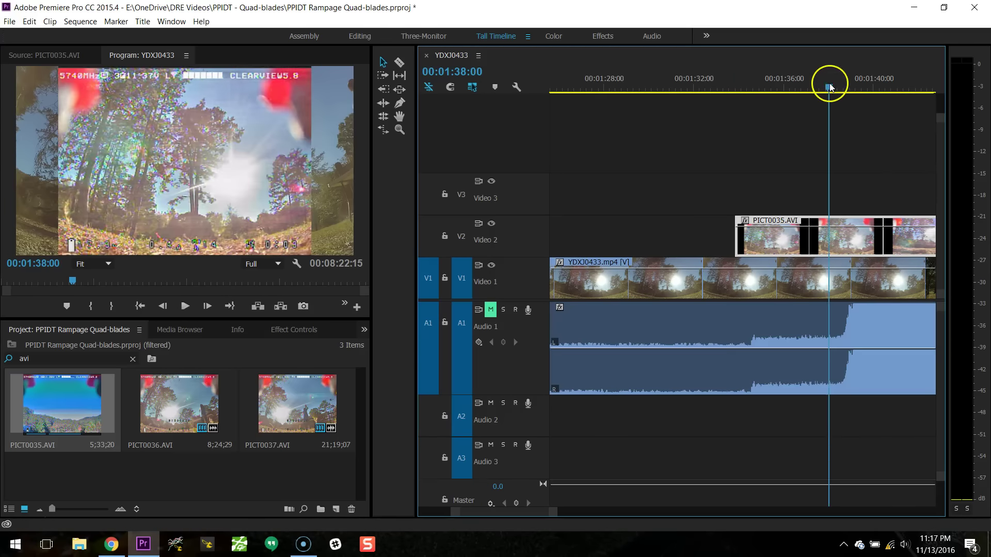
key(space)
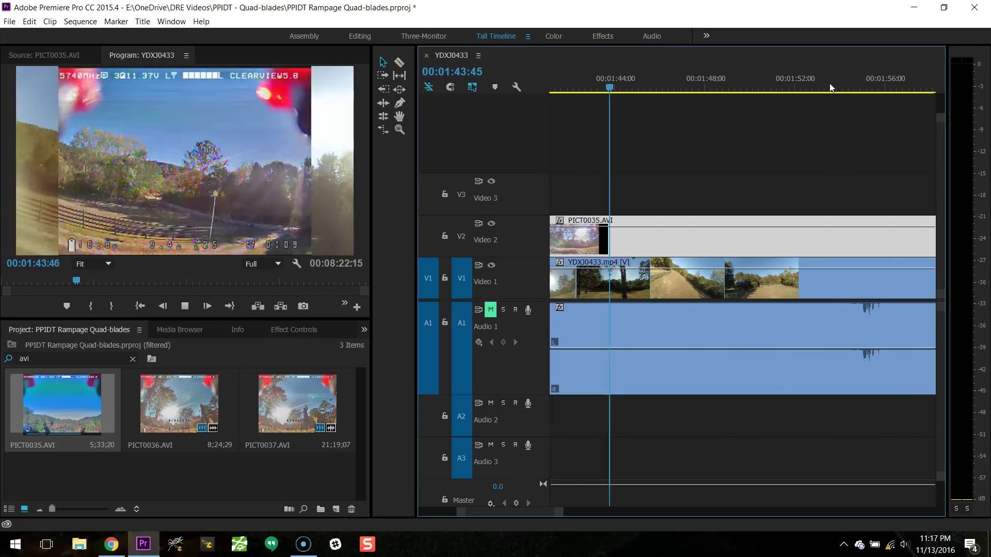
Stop playback and replay the overlap from around 00:01:38 to check the takeoff sync of PICT0035.AVI against YDXJ0433.mp4.
click(829, 109)
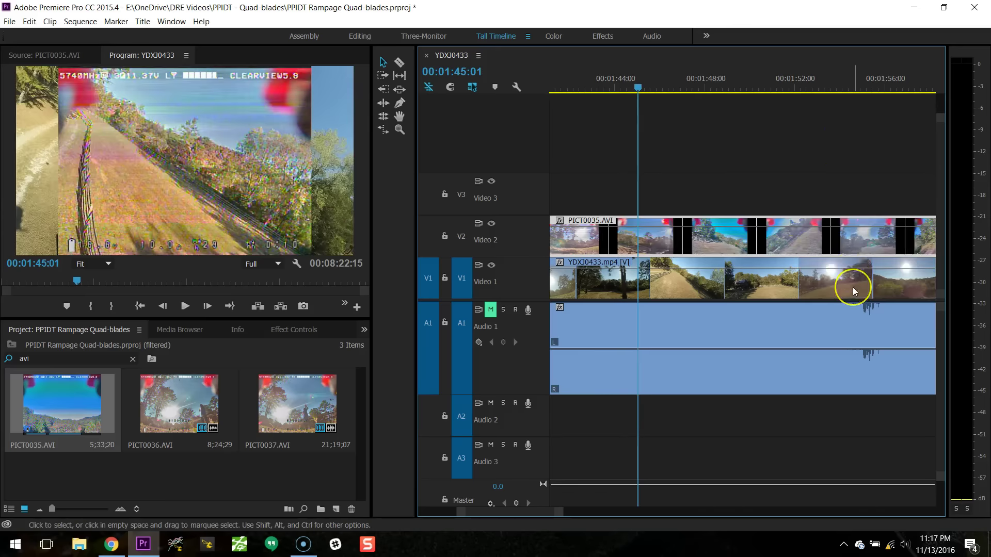
scroll(852, 287, up, 3)
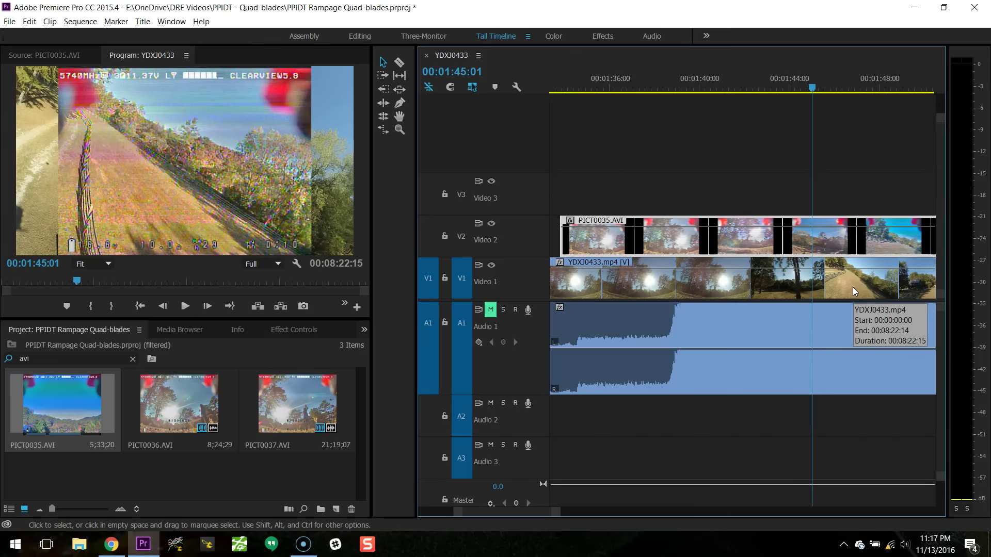
click(703, 57)
click(665, 82)
key(space)
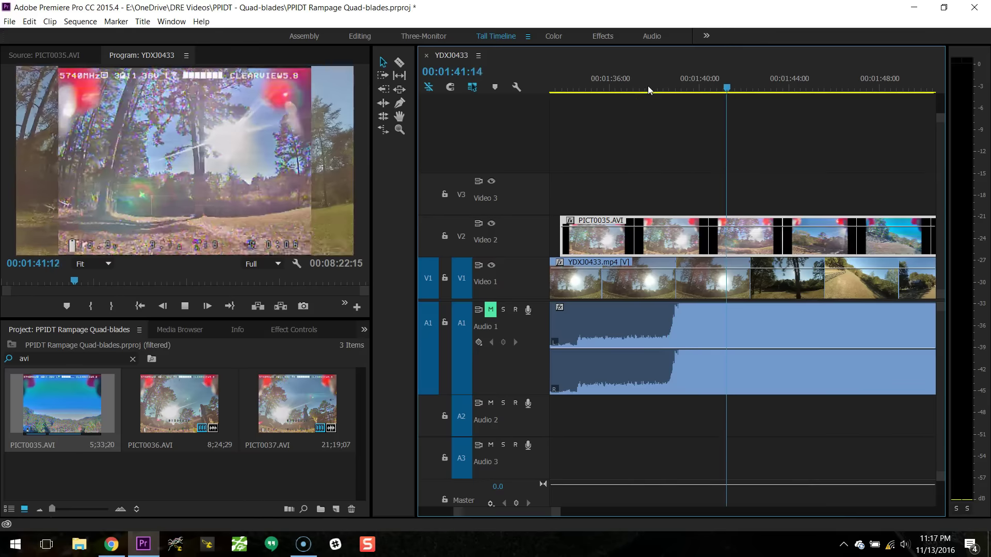
key(space)
Play the overlaid clips from 00:05:04 and again from about 00:04:59 to check whether sync holds late in the flight.
key(backslash)
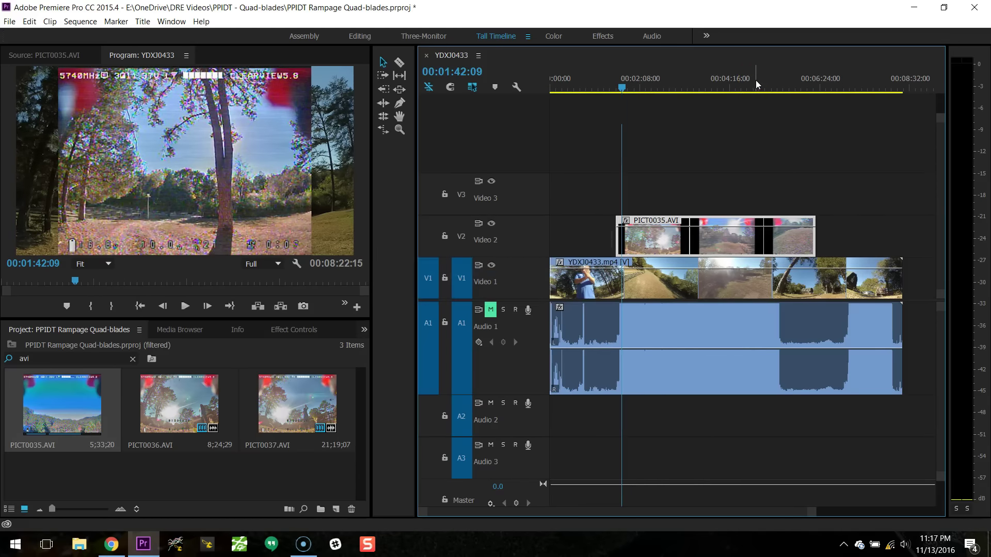
click(763, 90)
key(backslash)
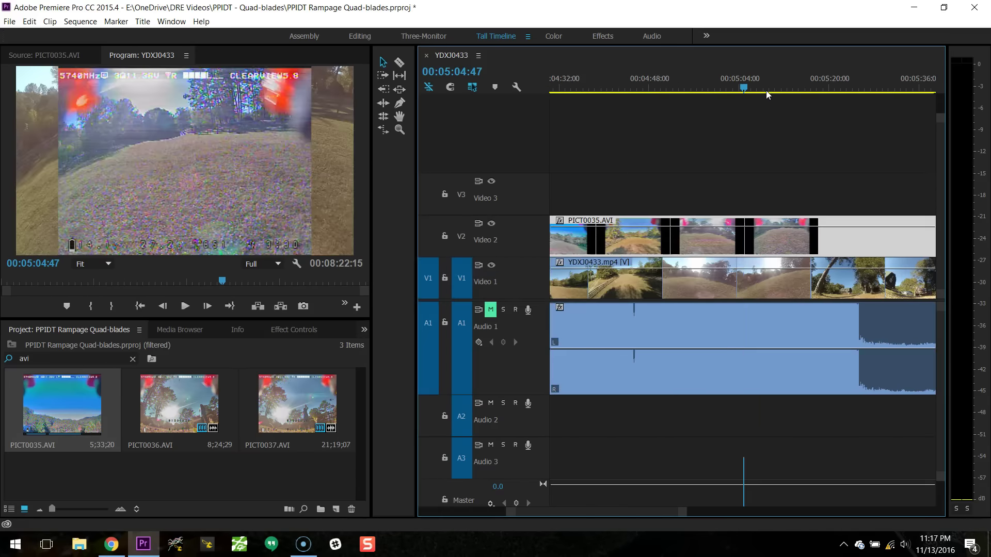
key(space)
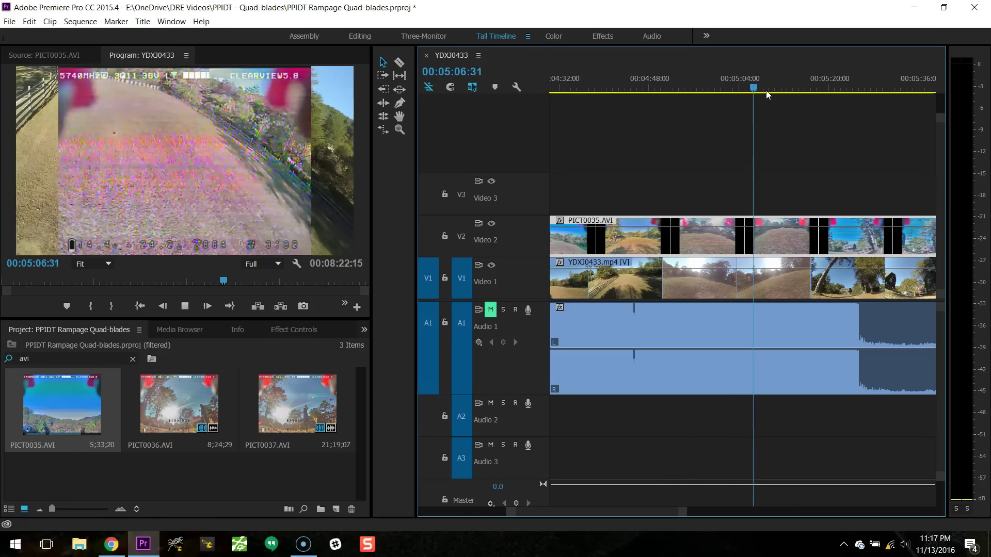
key(space)
click(716, 77)
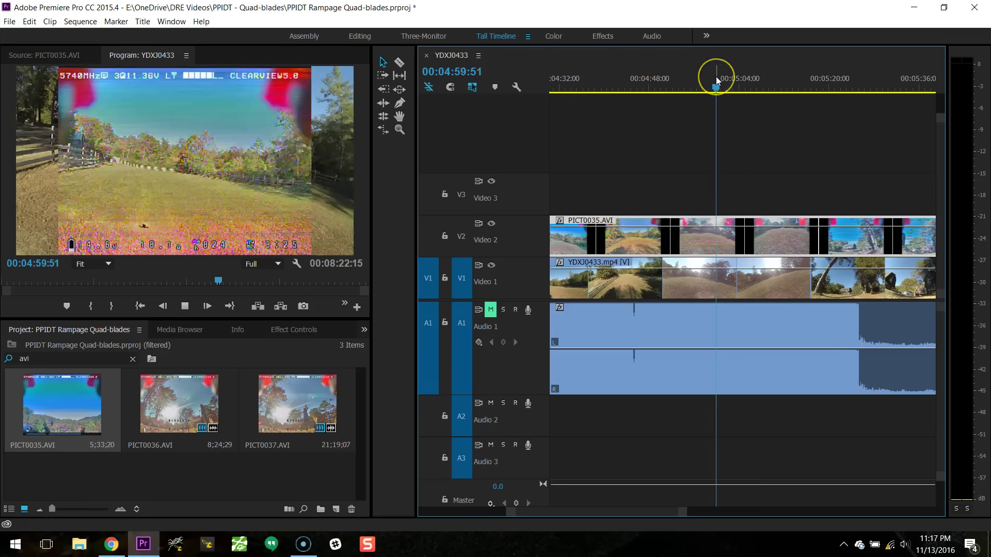
key(space)
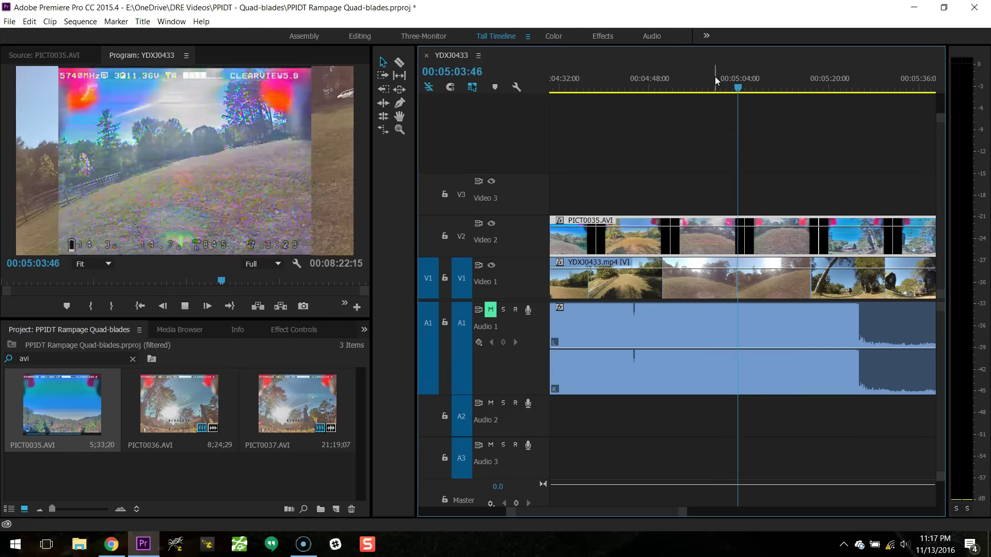
key(space)
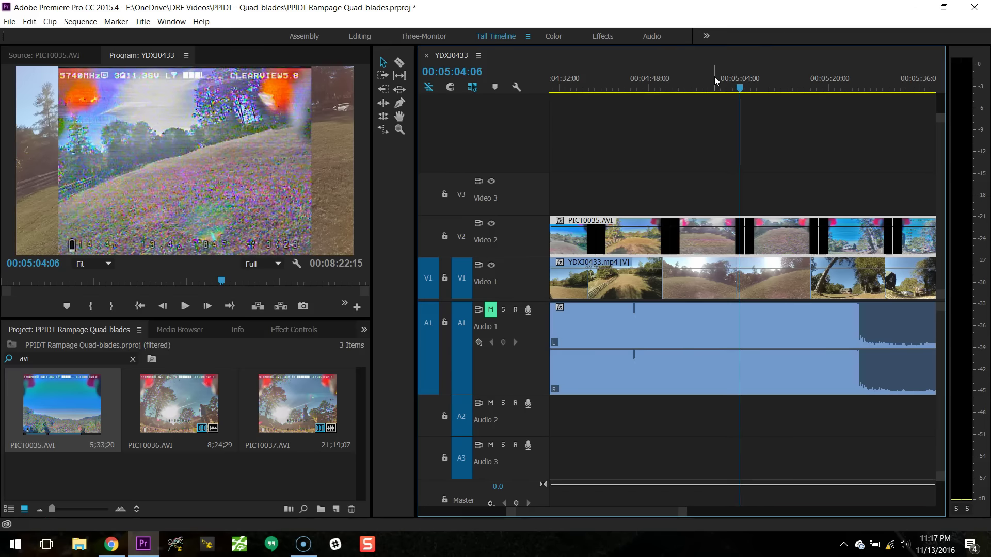
Scrub the sequence to 00:05:24:59 and examine where the flight ends in both clips.
key(minus)
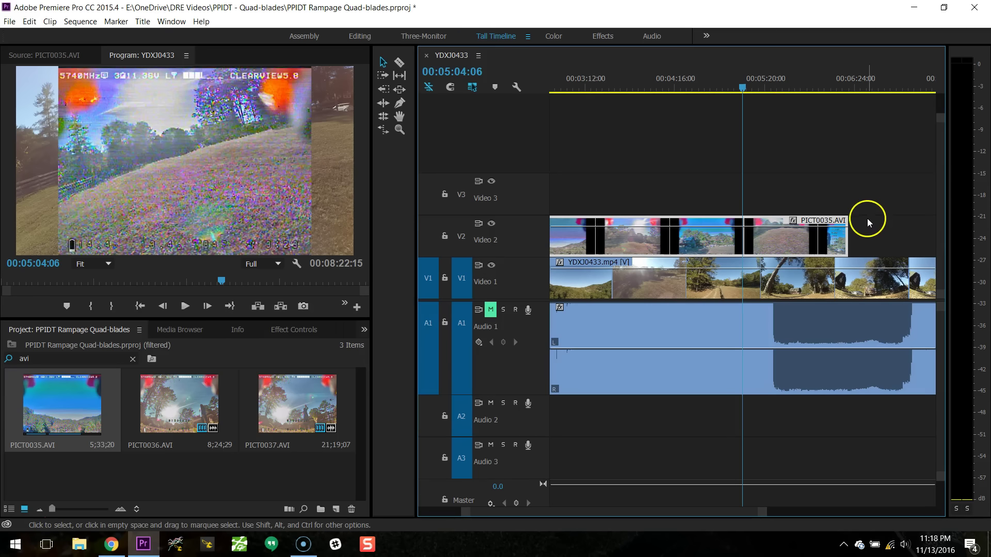
scroll(852, 214, down, 1)
click(719, 86)
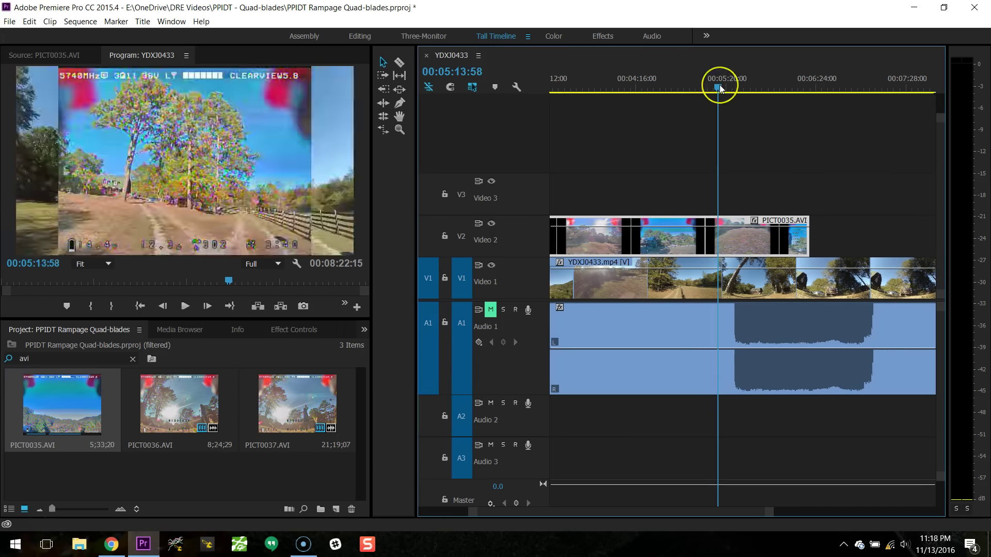
scroll(720, 88, up, 1)
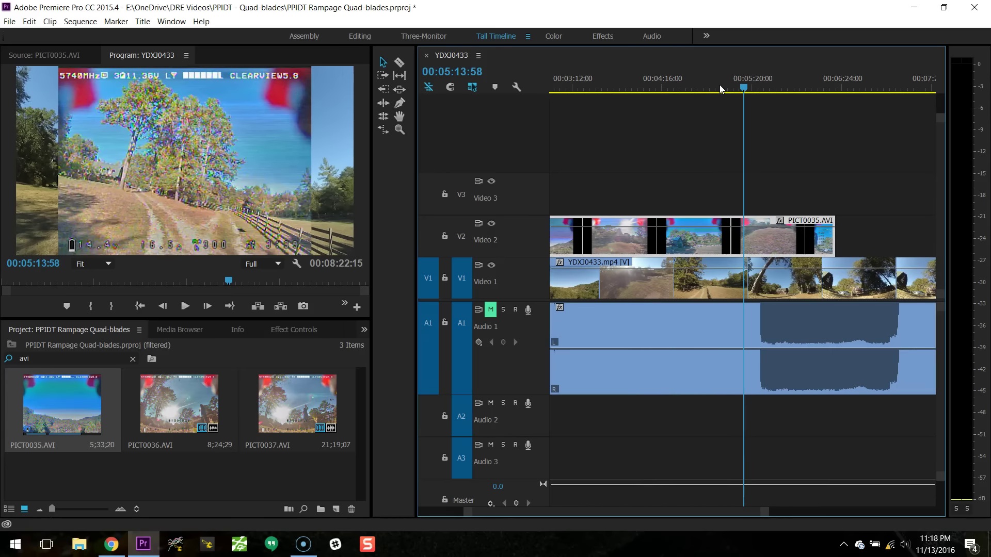
key(minus)
key(minus)
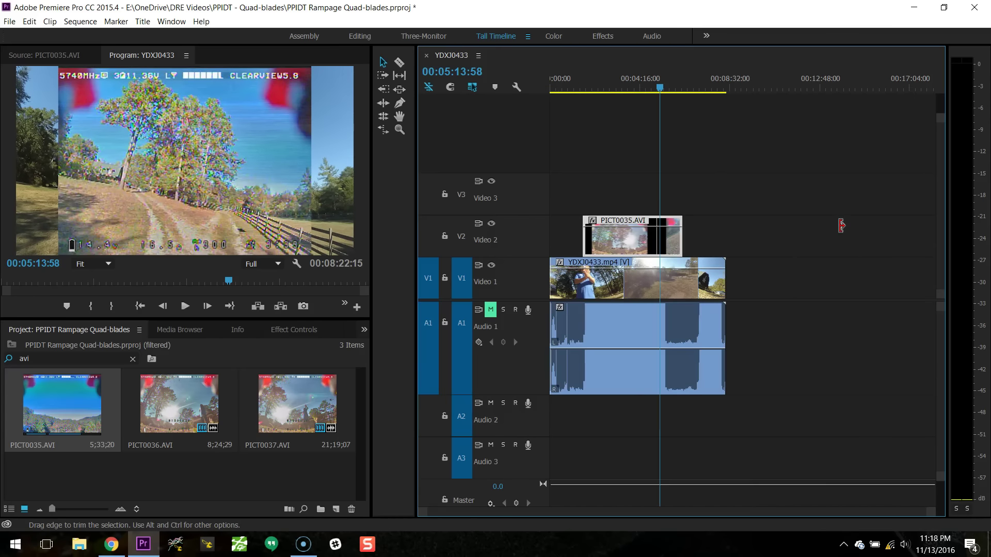
drag(601, 85, 664, 86)
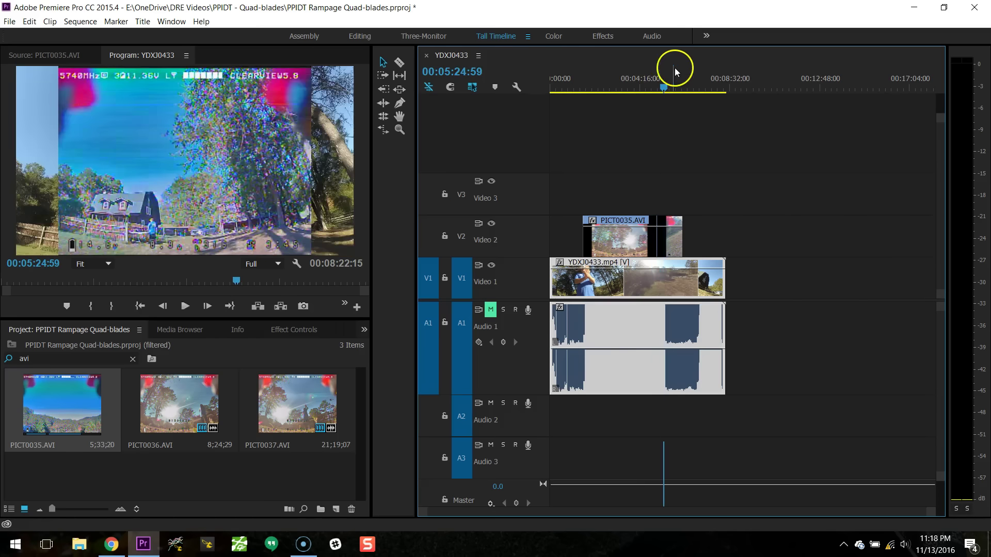
key(equal)
key(equal)
key(equal)
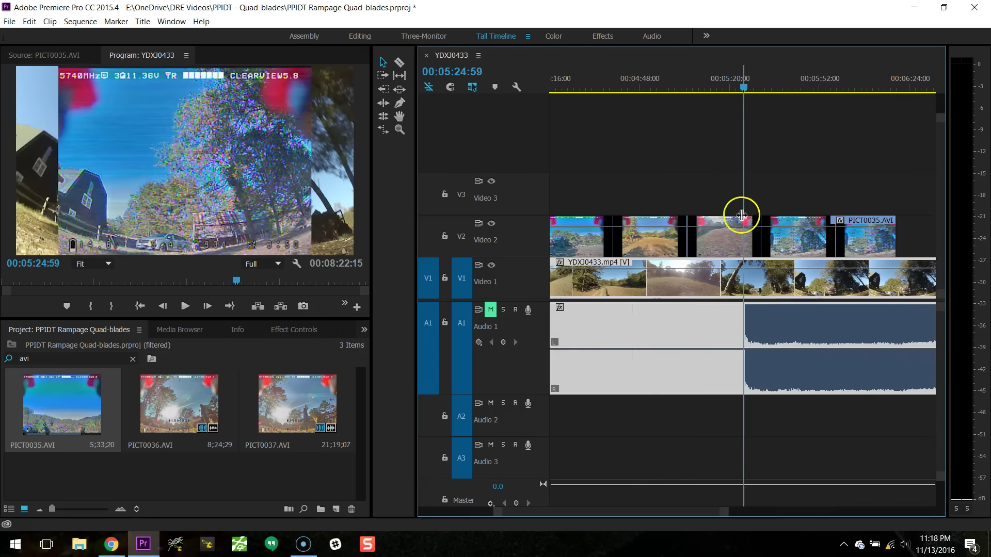
Split PICT0035.AVI on Video 2 after the landing, just before 00:05:30:57, and delete the part that follows.
drag(732, 85, 760, 86)
key(c)
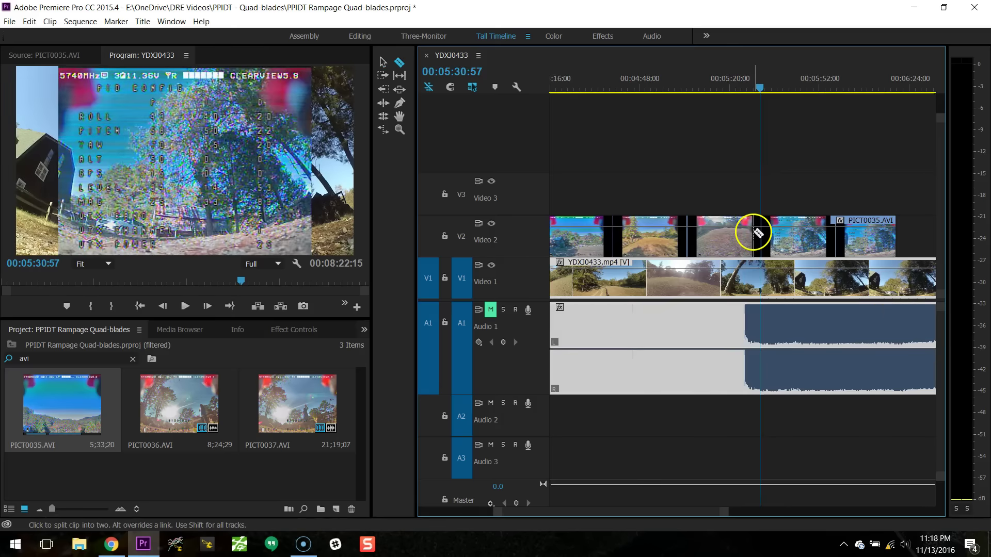
click(759, 233)
key(v)
click(807, 230)
key(Delete)
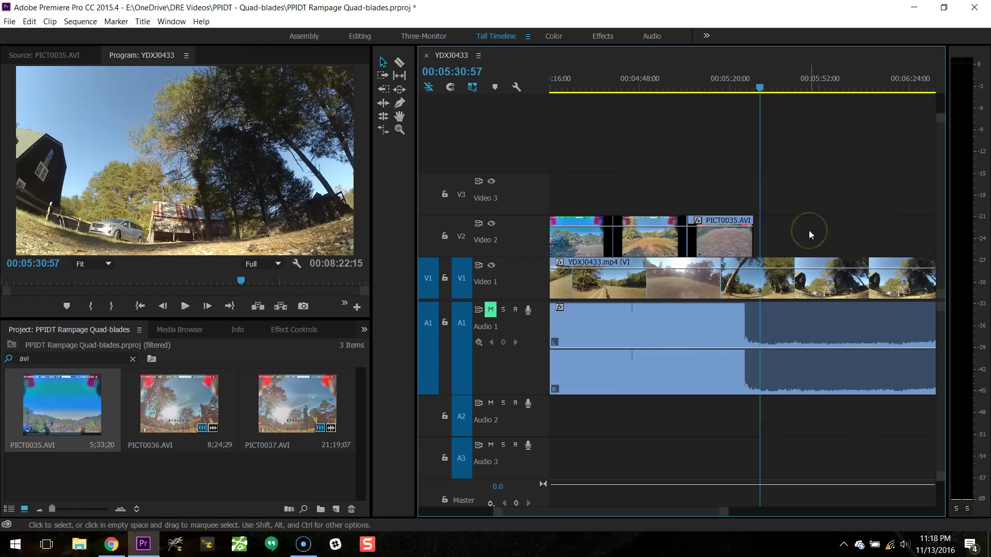
Play the landing section through 00:05:25:44 and compare the landing moments in PICT0035.AVI and YDXJ0433.mp4.
click(734, 88)
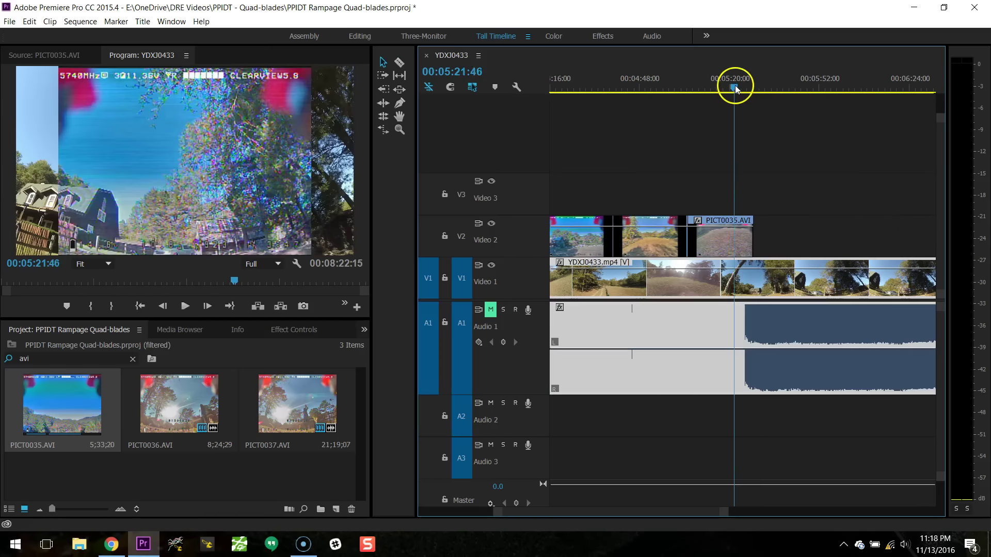
mouse_move(734, 88)
mouse_down()
mouse_move(704, 89)
mouse_move(721, 88)
mouse_up()
key(equal)
key(equal)
key(space)
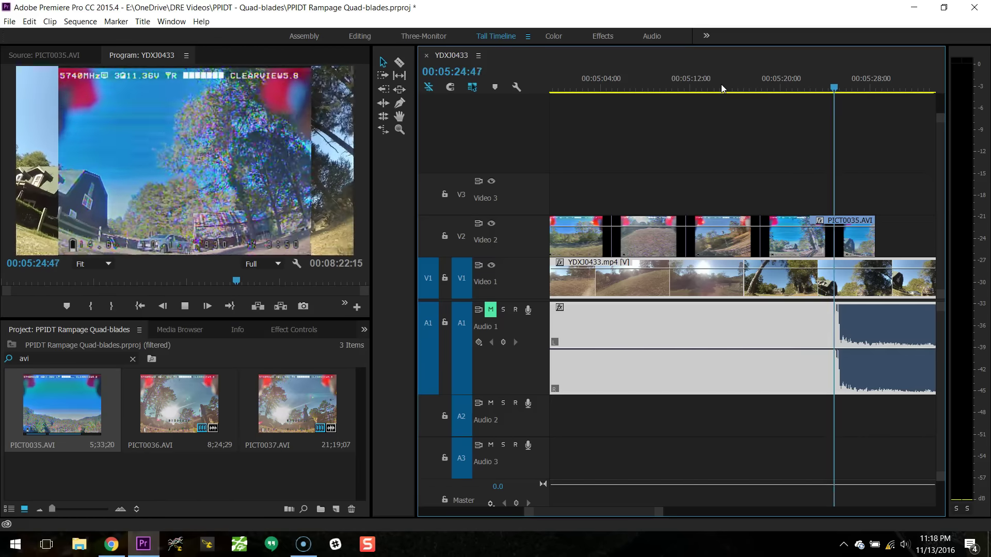
key(space)
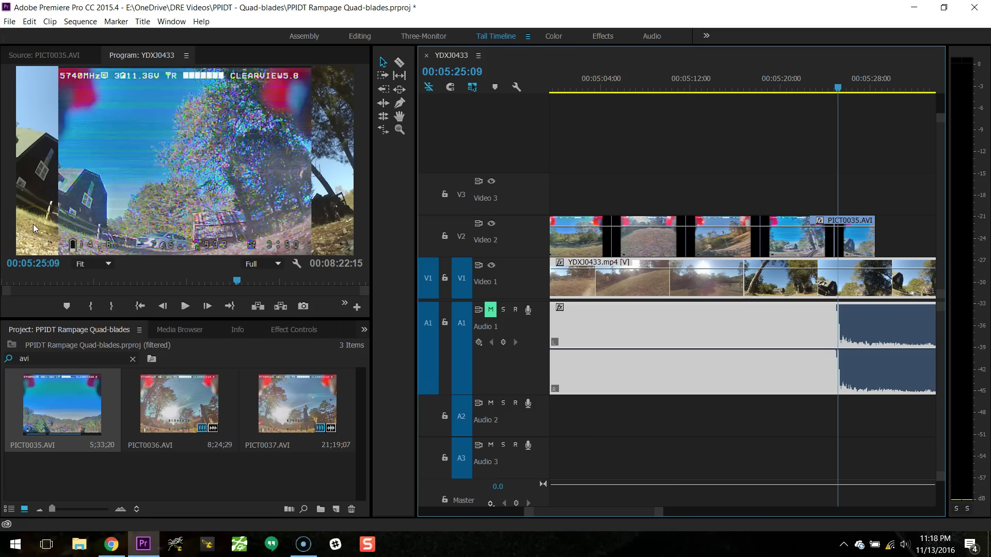
key(space)
key(space)
click(178, 194)
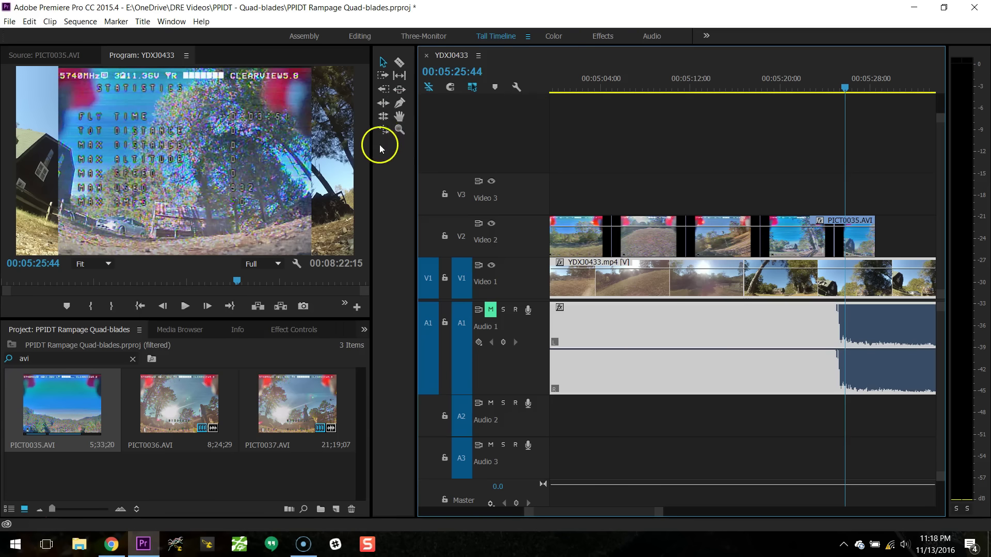
Rate-stretch the end of PICT0035.AVI on Video 2 to 100.24% speed and play from 00:05:21:46 to check the landing.
click(382, 130)
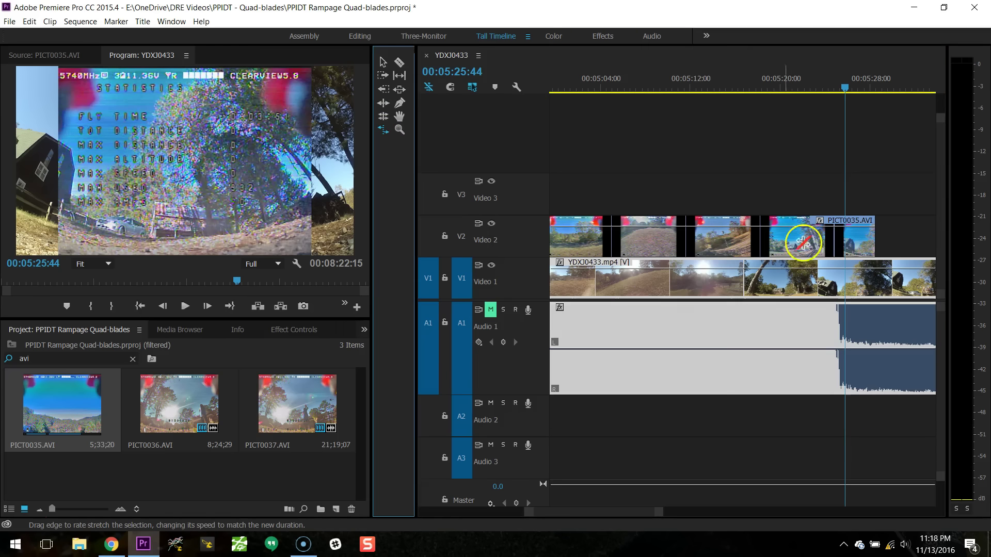
drag(871, 232, 876, 233)
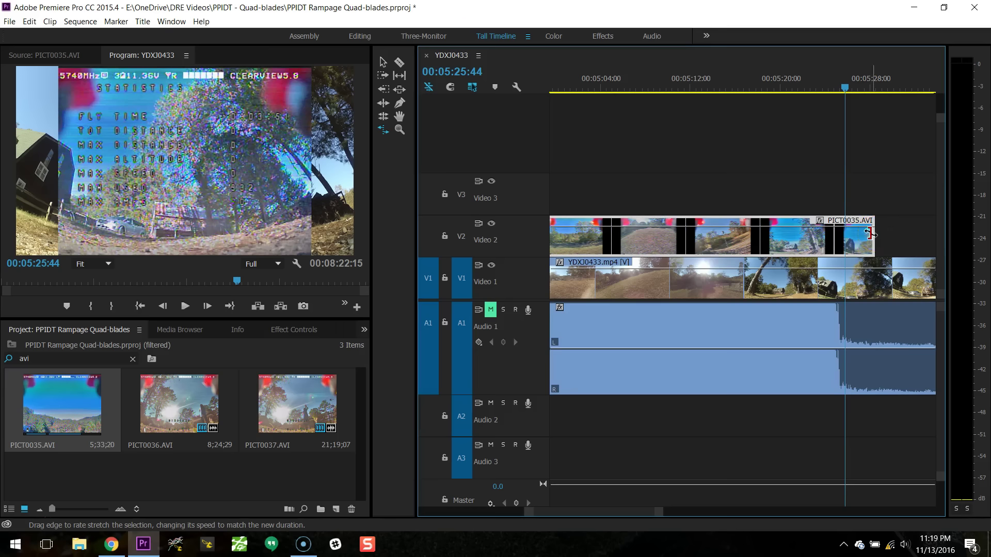
mouse_move(865, 223)
mouse_down()
mouse_move(876, 223)
mouse_move(867, 224)
mouse_up()
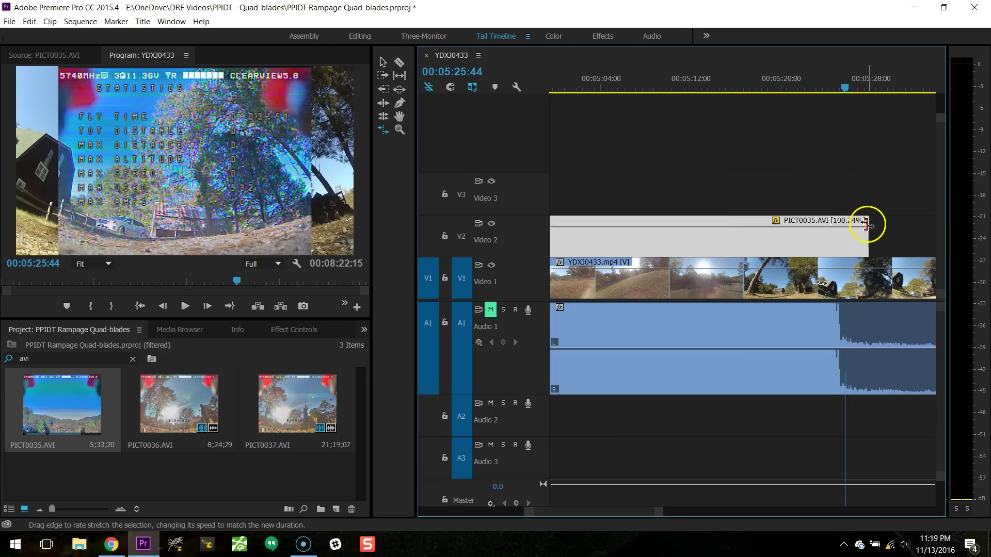
click(800, 81)
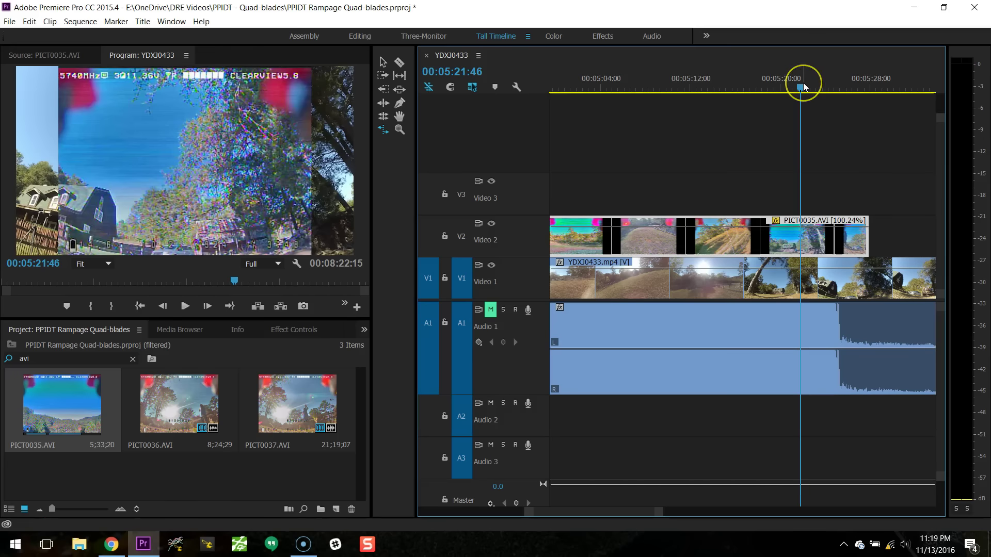
key(space)
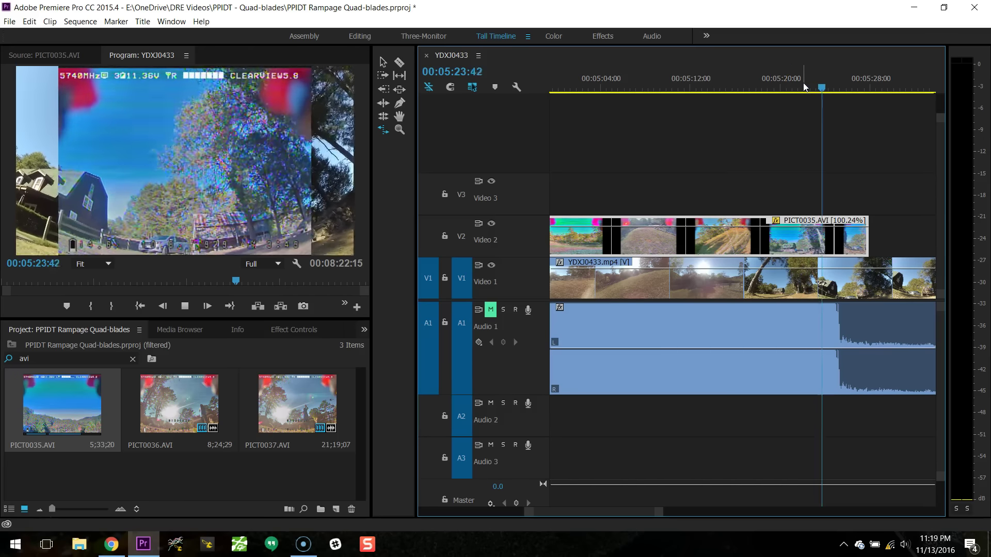
key(space)
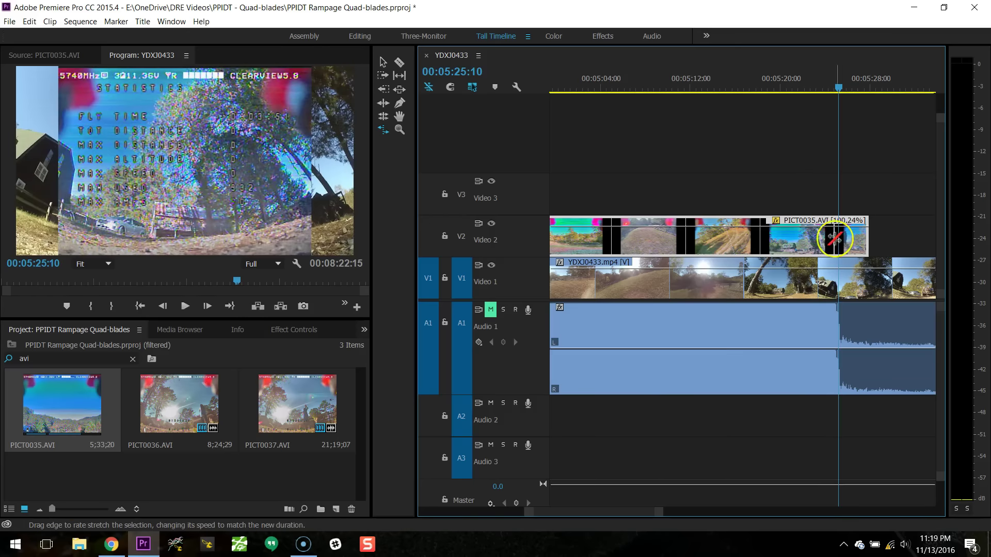
Rate-stretch the end of PICT0035.AVI to 100.2% speed and replay the landing from around 00:05:24.
key(=)
key(=)
scroll(828, 241, down, 1)
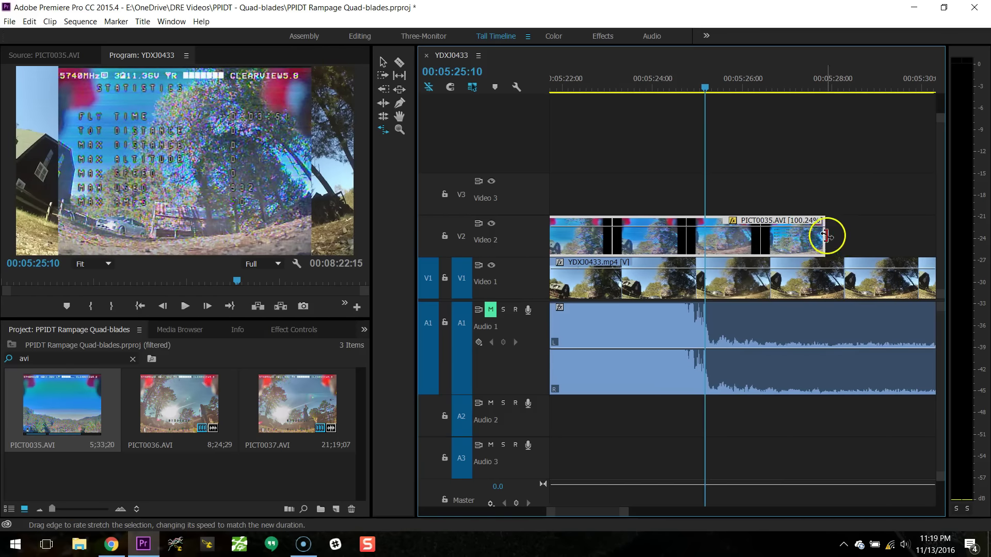
drag(829, 240, 821, 244)
click(666, 88)
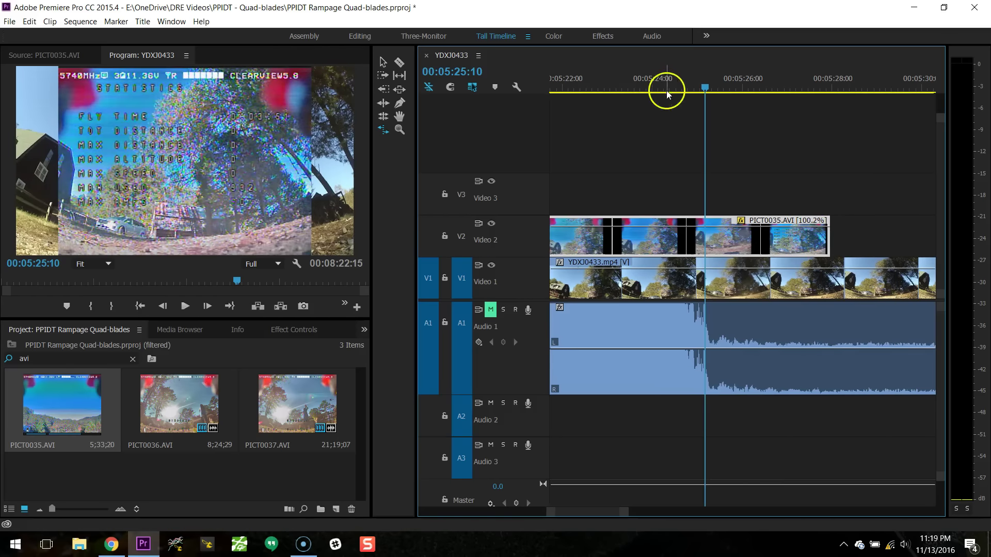
key(space)
key(space)
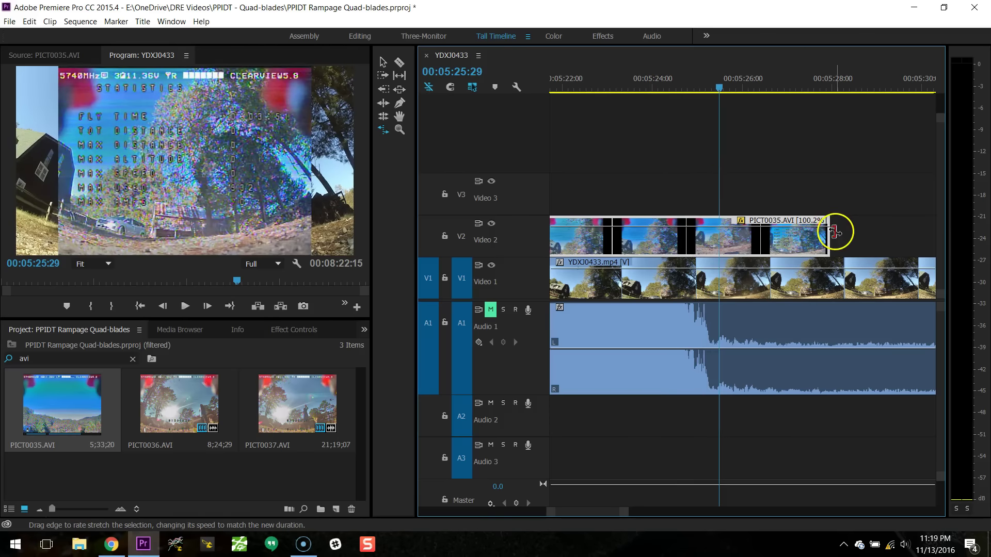
Rate-stretch the end of PICT0035.AVI on Video 2 to 100.16% speed and replay the landing to check the sync.
click(838, 232)
click(827, 233)
click(838, 233)
drag(829, 221, 834, 221)
click(649, 78)
key(space)
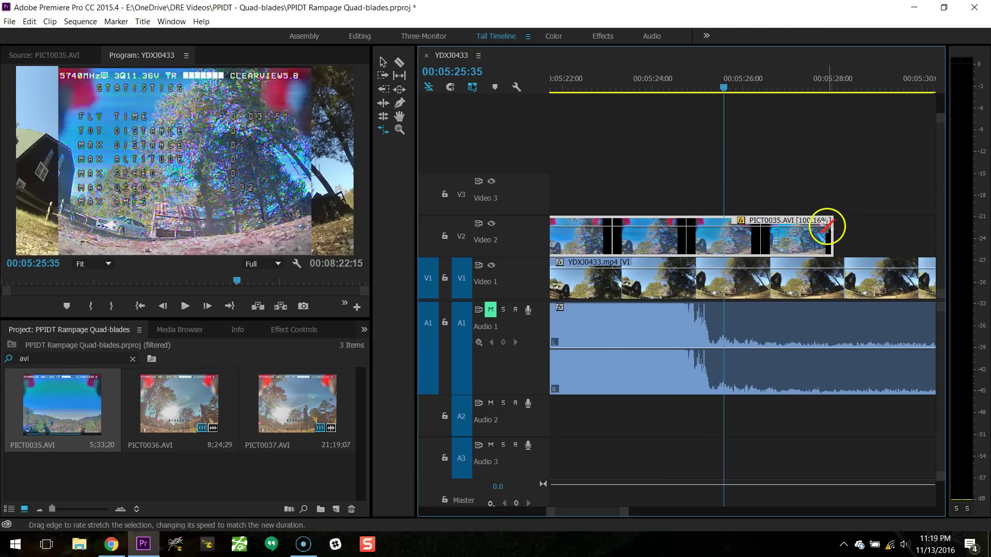
click(674, 80)
key(space)
key(space)
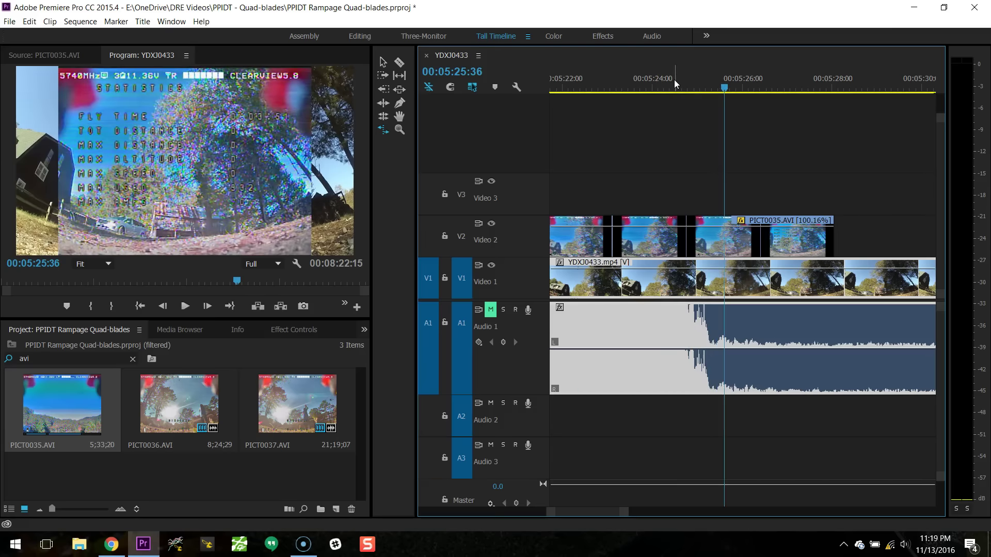
Play the retimed overlay from 00:04:55:58 to 00:05:10:00 to check the sync before the landing.
key(minus)
key(minus)
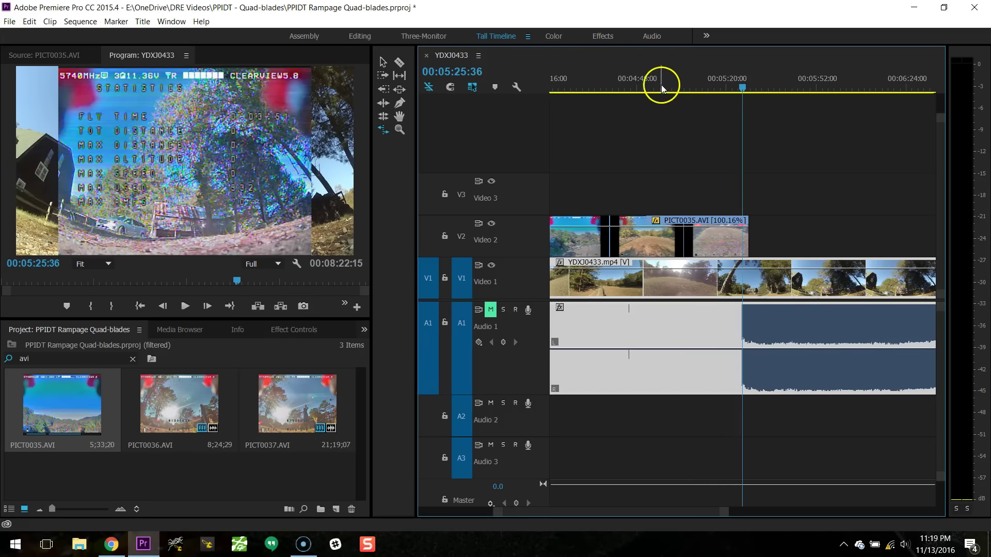
mouse_move(661, 84)
mouse_down()
mouse_move(677, 86)
mouse_move(661, 85)
mouse_up()
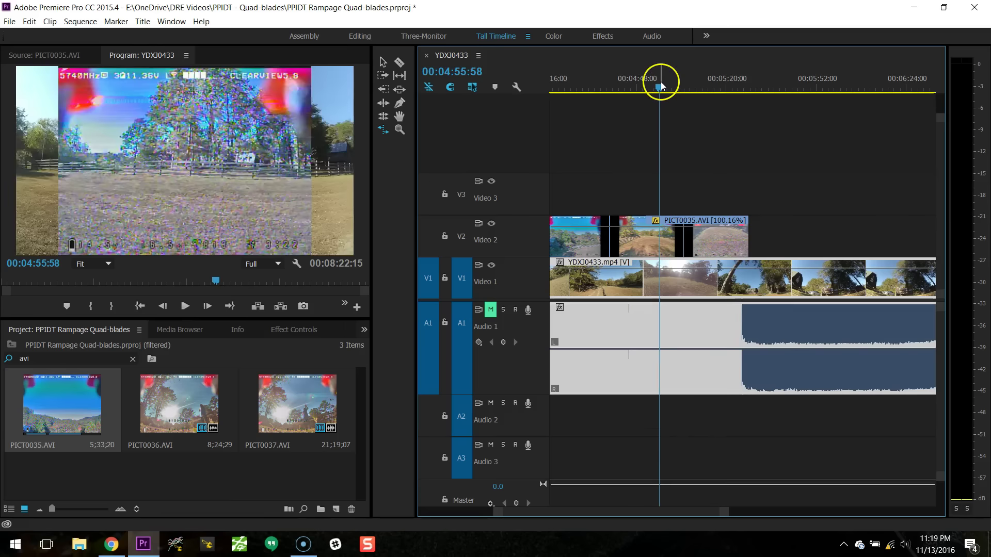
key(space)
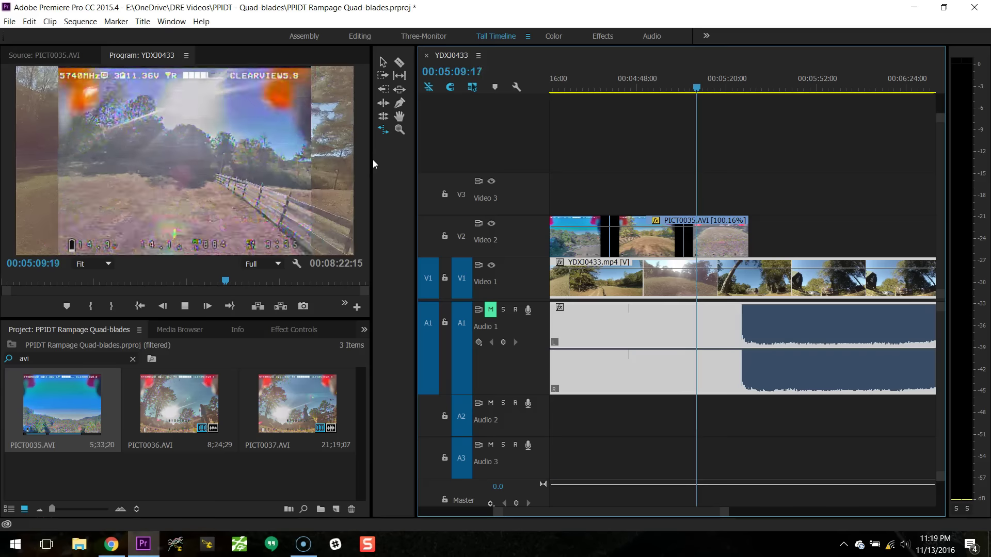
key(space)
Select PICT0035.AVI on Video 2 and review its full placement over YDXJ0433.mp4 in the sequence.
click(735, 231)
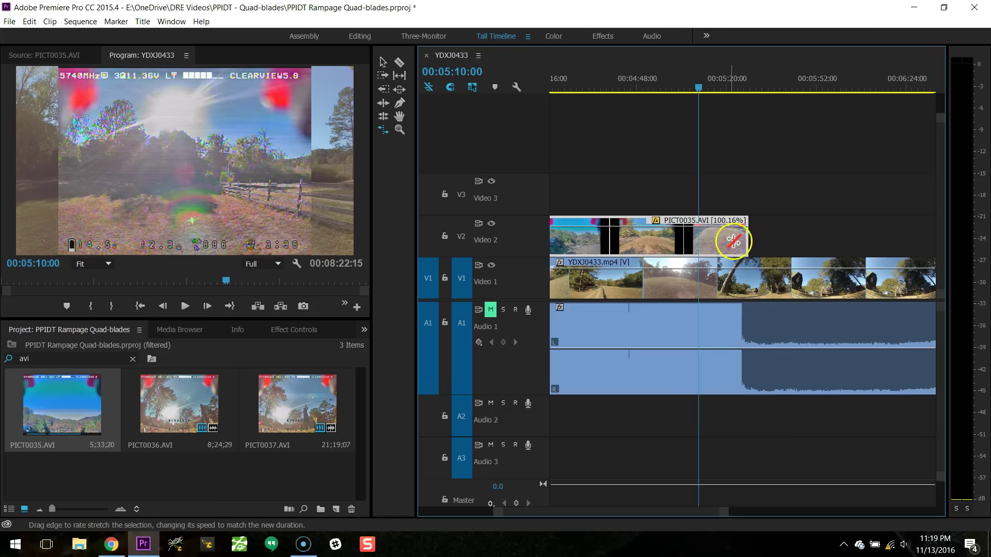
key(minus)
key(minus)
key(minus)
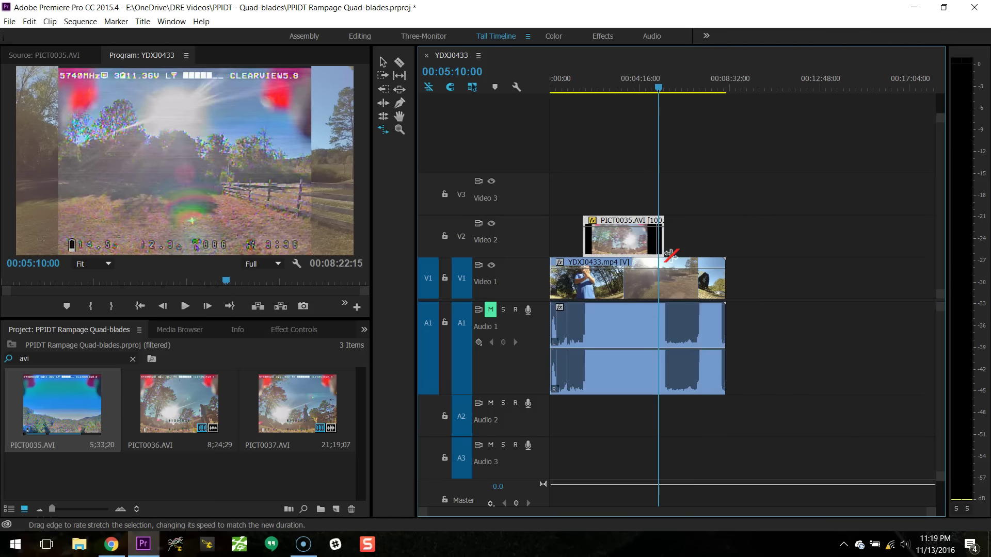
click(616, 179)
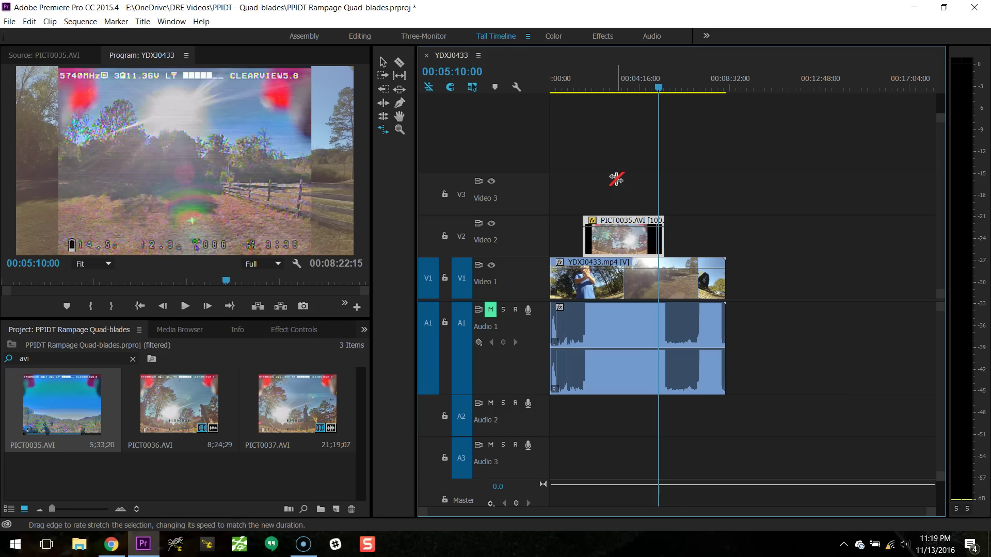